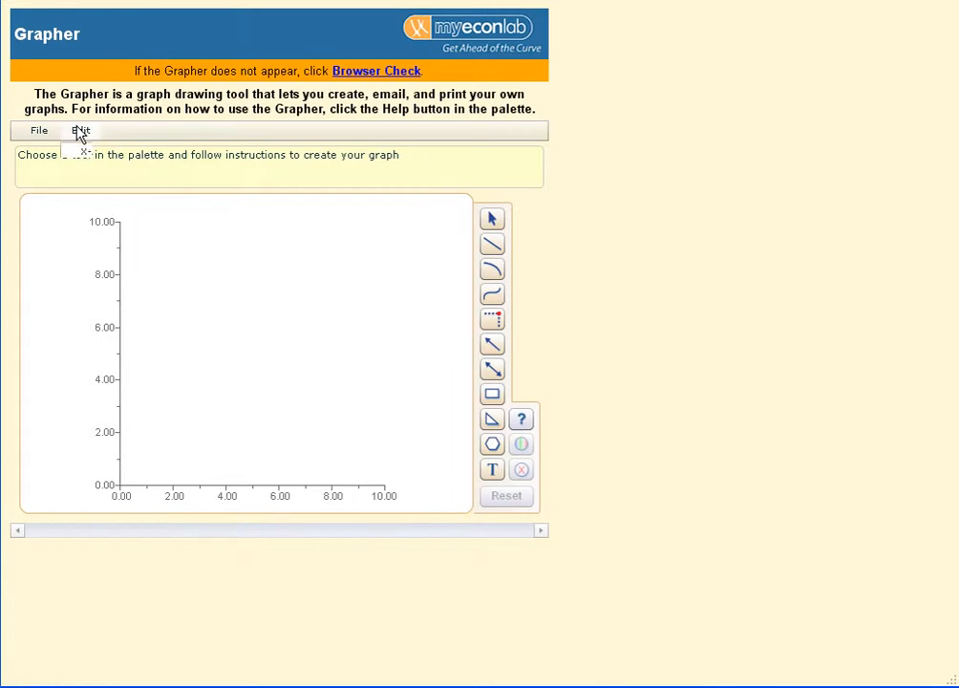
Set the x-axis title to "Quantity of homes" in the graph options.
{"action": "left_click", "coordinate": [80, 131]}
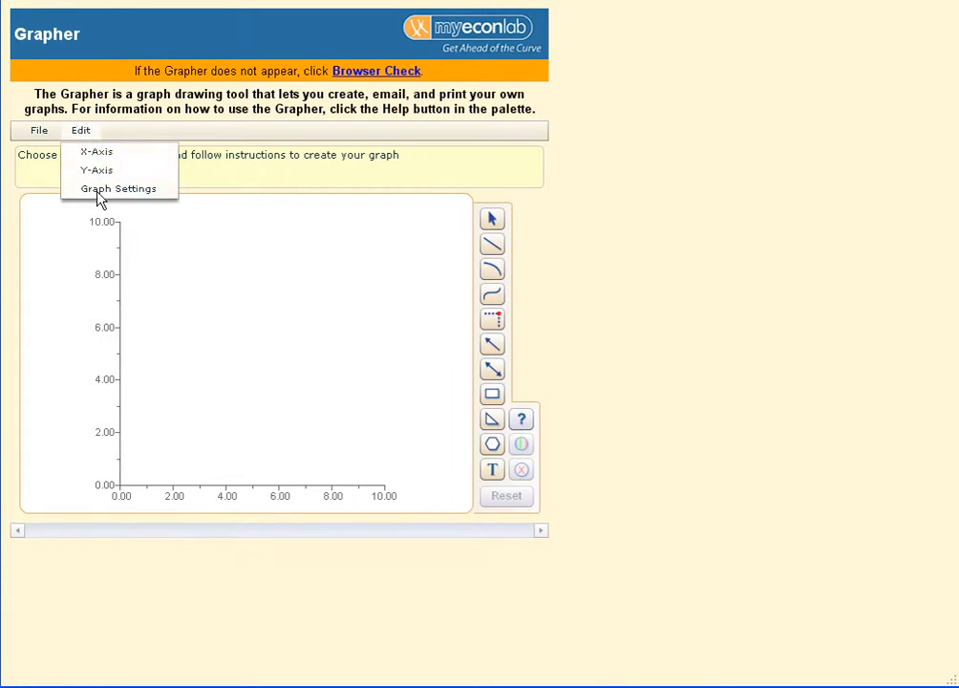
{"action": "left_click", "coordinate": [100, 196]}
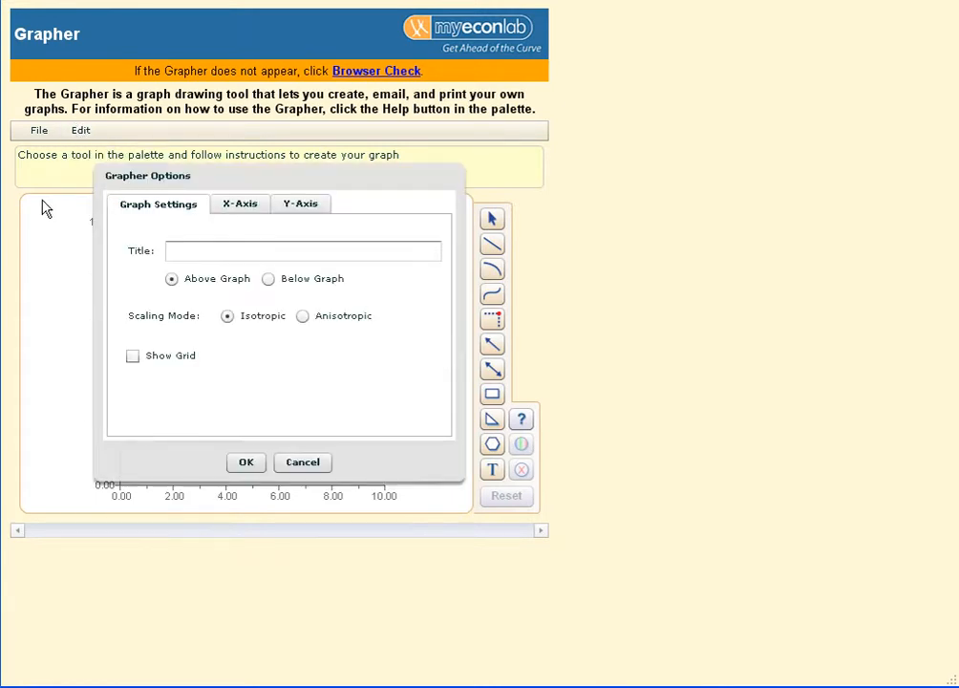
{"action": "left_click", "coordinate": [239, 205]}
{"action": "left_click", "coordinate": [231, 247]}
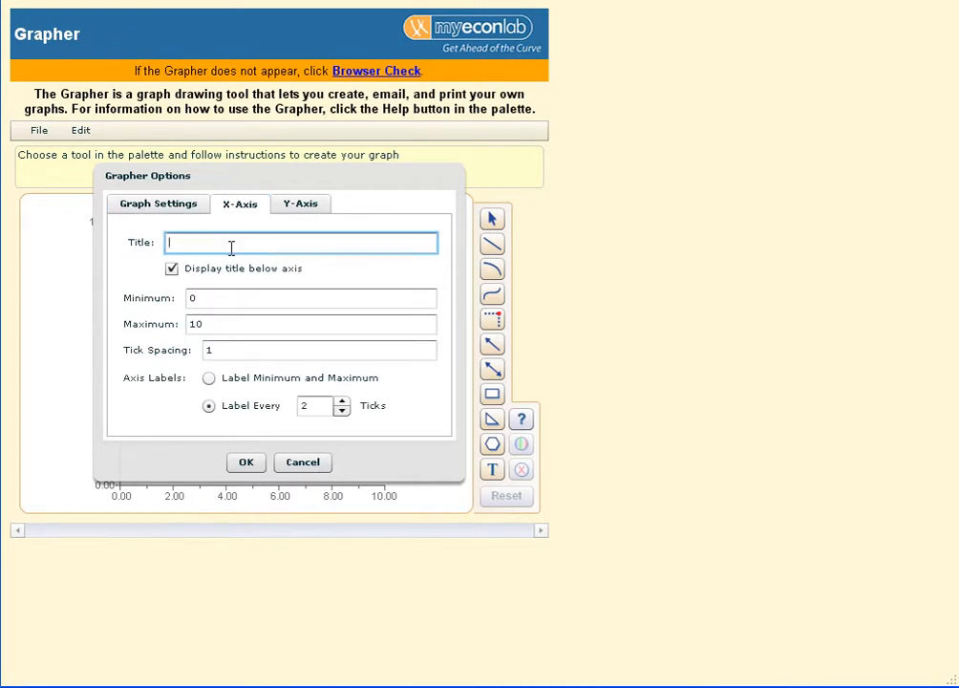
{"action": "type", "text": "Quantity of homes"}
{"action": "left_click", "coordinate": [200, 292]}
{"action": "left_click", "coordinate": [222, 325]}
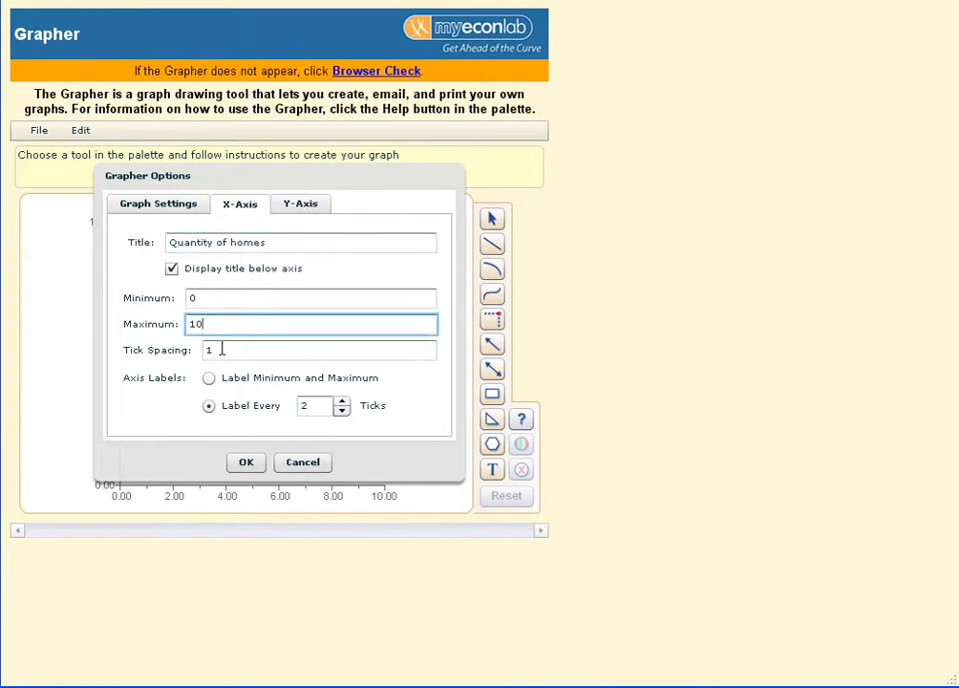
{"action": "left_click", "coordinate": [221, 349]}
{"action": "left_click", "coordinate": [221, 323]}
{"action": "left_click", "coordinate": [210, 299]}
Set the y-axis title to "Price" and apply the graph options.
{"action": "left_click", "coordinate": [300, 206]}
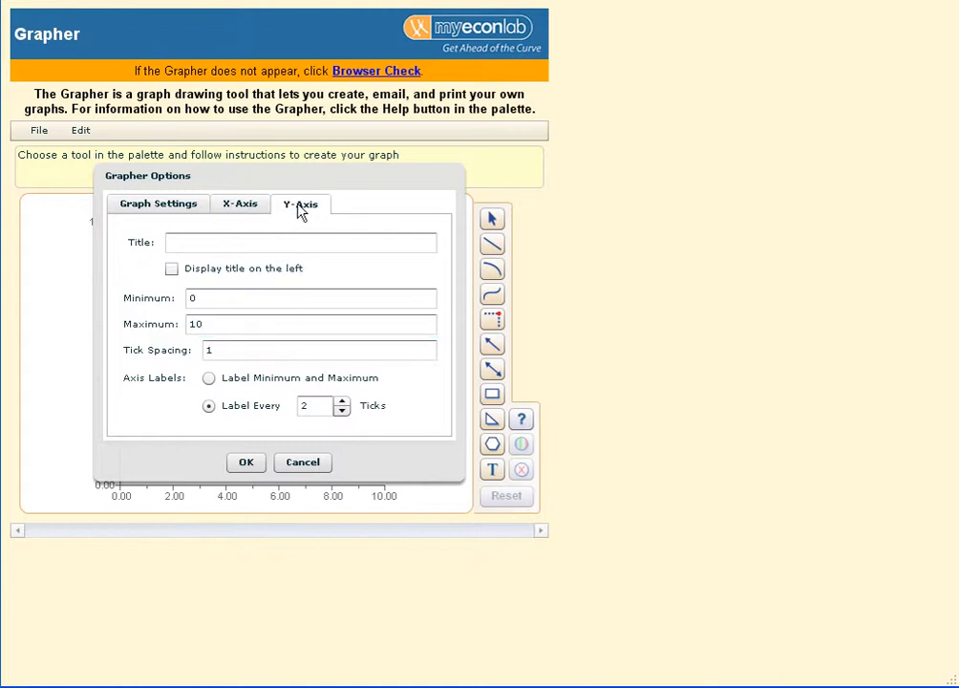
{"action": "left_click", "coordinate": [200, 242]}
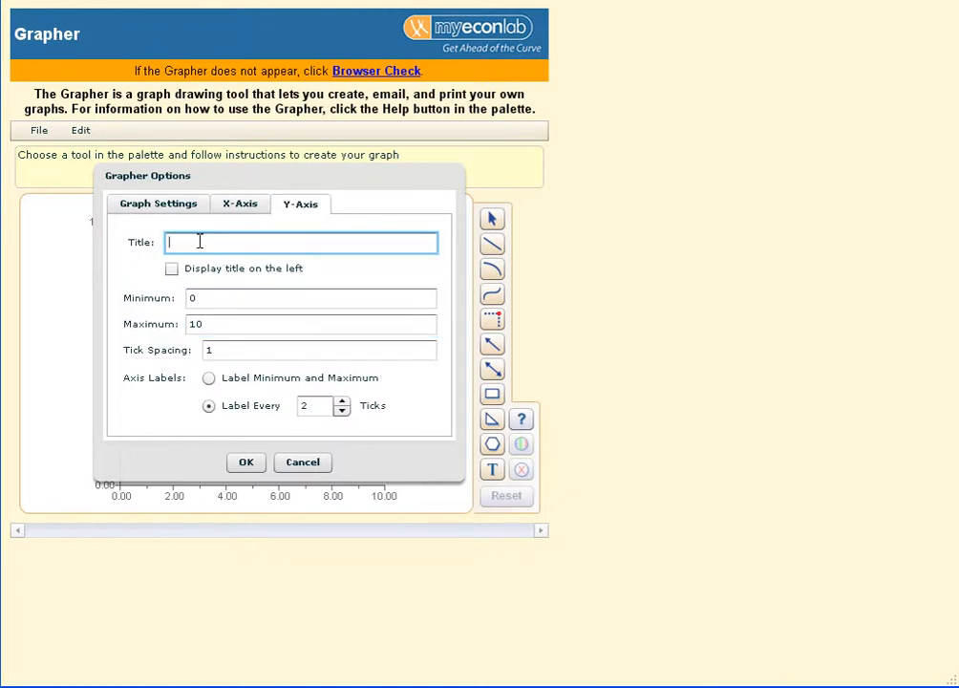
{"action": "type", "text": "Price"}
{"action": "left_click", "coordinate": [256, 468]}
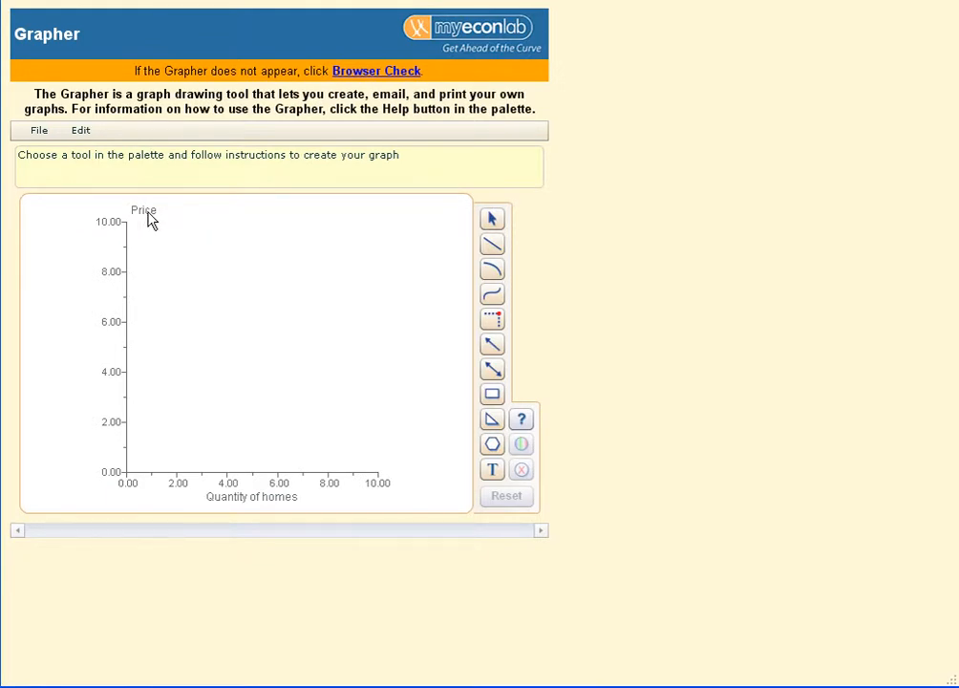
Set the y-axis title to display on the left of the axis.
{"action": "left_click", "coordinate": [81, 131]}
{"action": "left_click", "coordinate": [99, 170]}
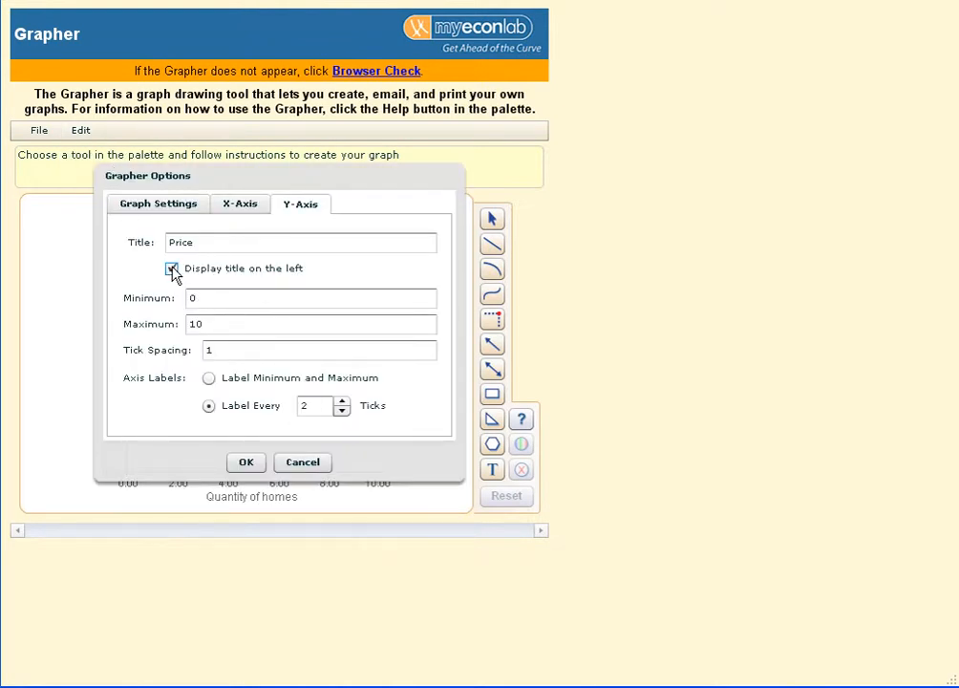
{"action": "left_click", "coordinate": [250, 465]}
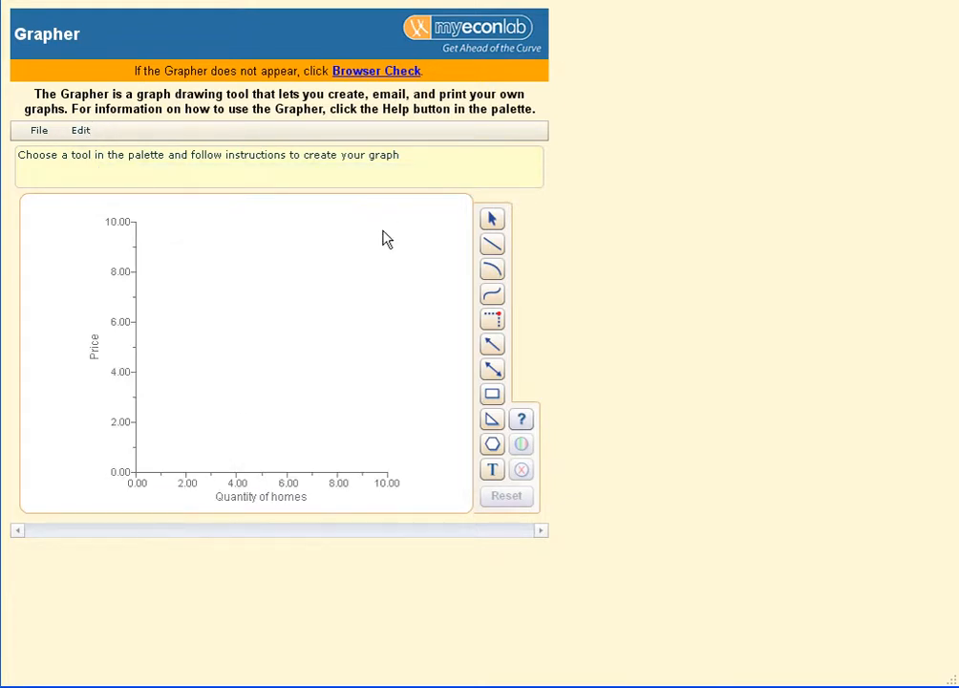
Title the graph "Marklet for Homes in MV" in the graph settings.
{"action": "left_click", "coordinate": [82, 131]}
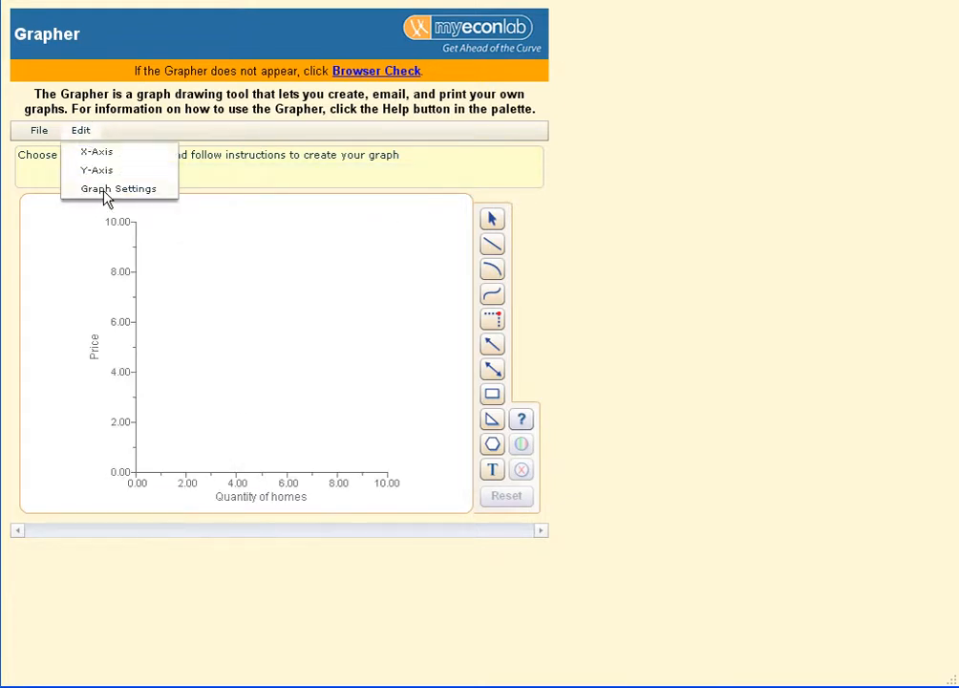
{"action": "left_click", "coordinate": [103, 190]}
{"action": "left_click", "coordinate": [194, 249]}
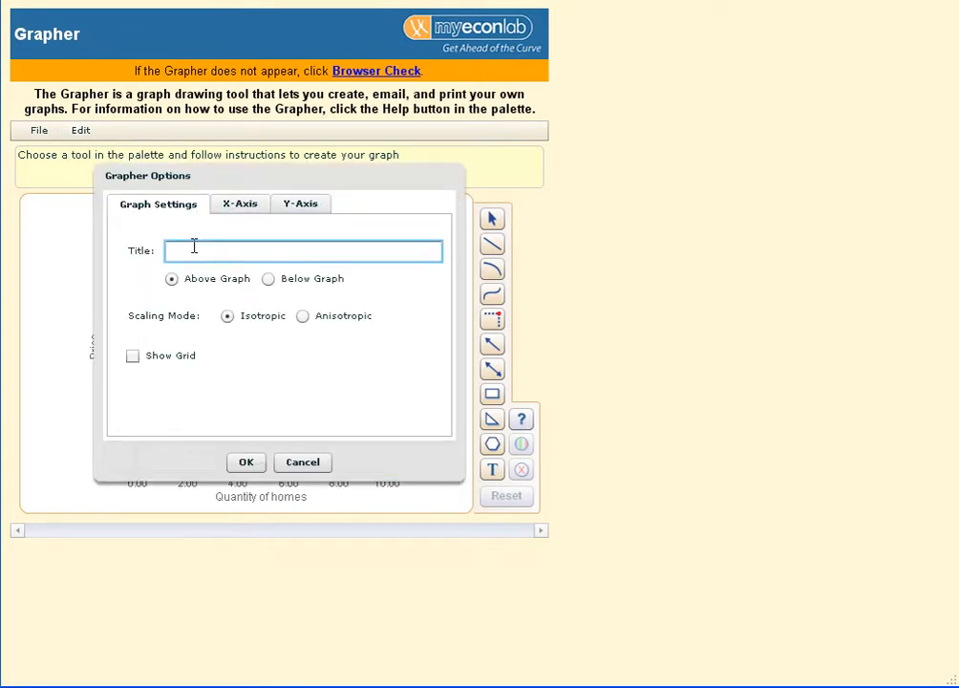
{"action": "type", "text": "NMarket for Homes in mo"}
{"action": "key", "text": "BackSpace"}
{"action": "key", "text": "BackSpace"}
{"action": "left_click", "coordinate": [247, 464]}
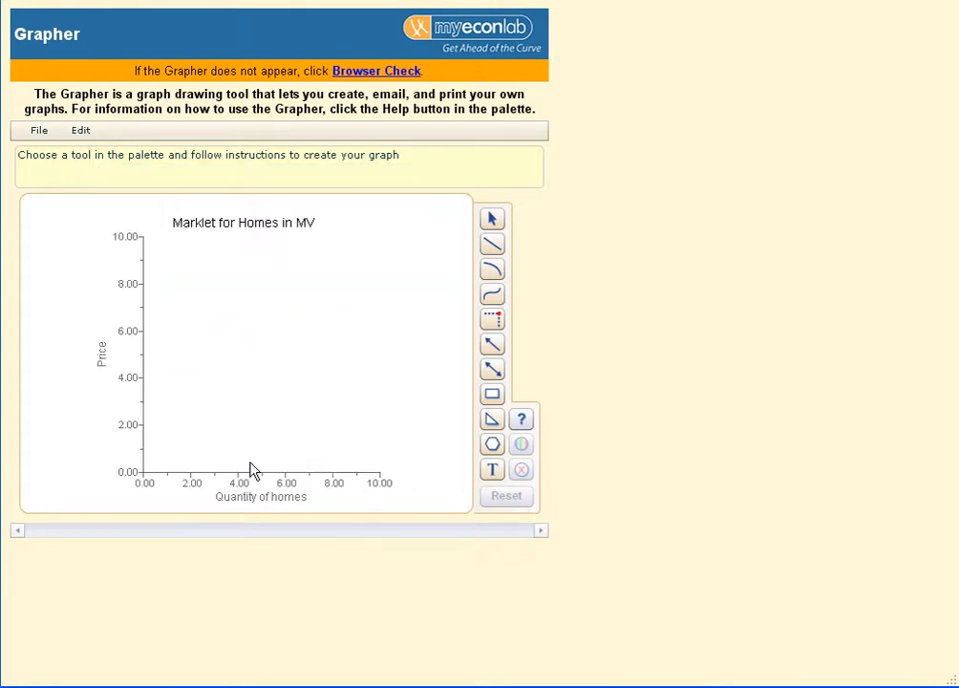
Draw a downward-sloping demand line from about (1, 9.6) to (9.2, 1.2) and colour it blue, 0000FF.
{"action": "left_click", "coordinate": [492, 244]}
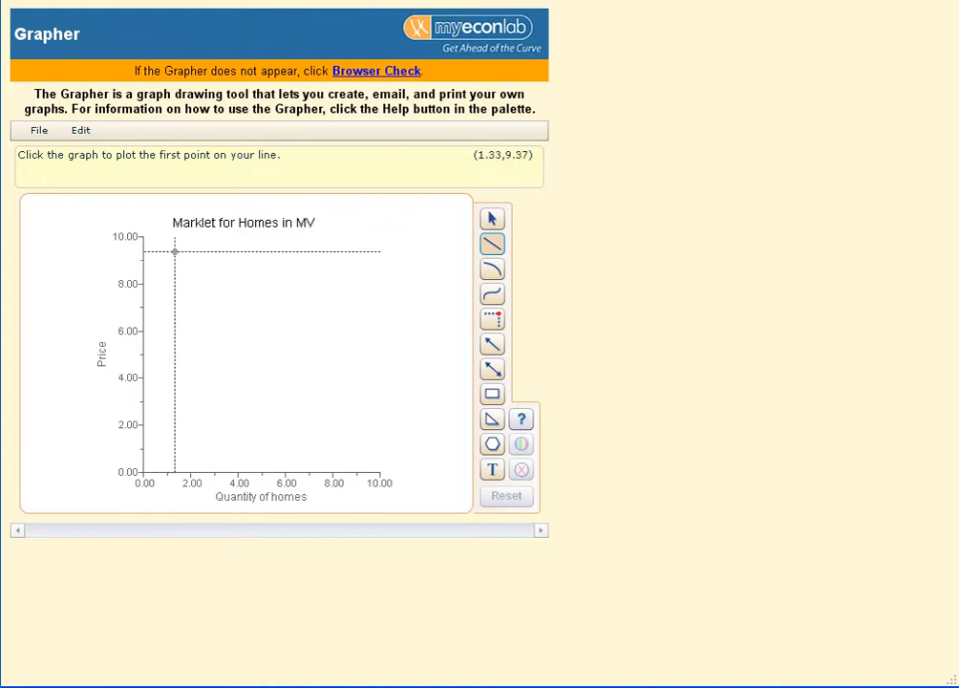
{"action": "left_click", "coordinate": [168, 246]}
{"action": "left_click", "coordinate": [361, 443]}
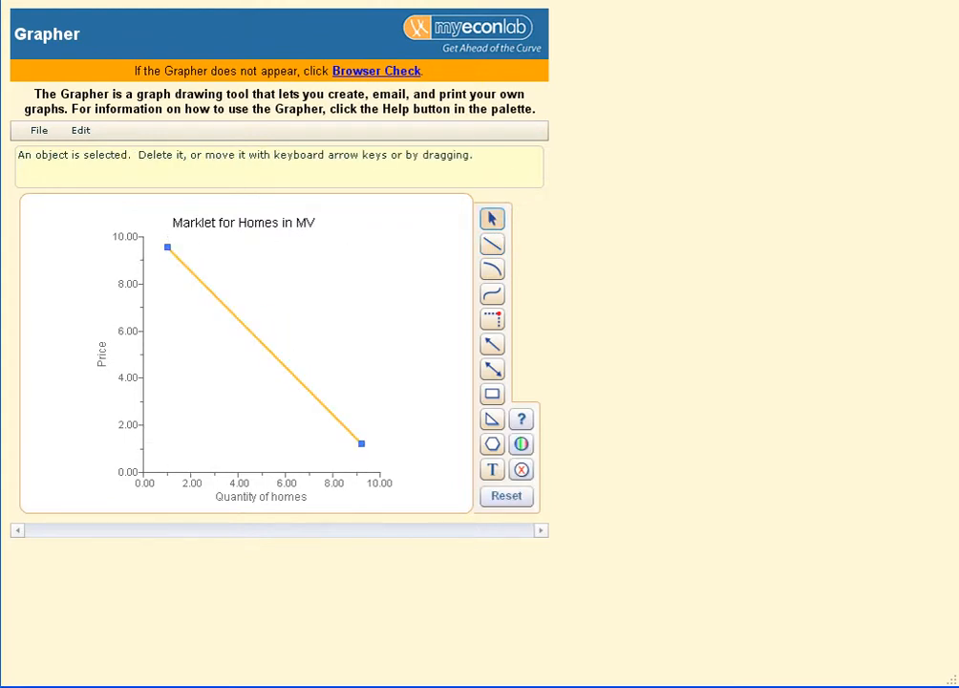
{"action": "left_click", "coordinate": [522, 444]}
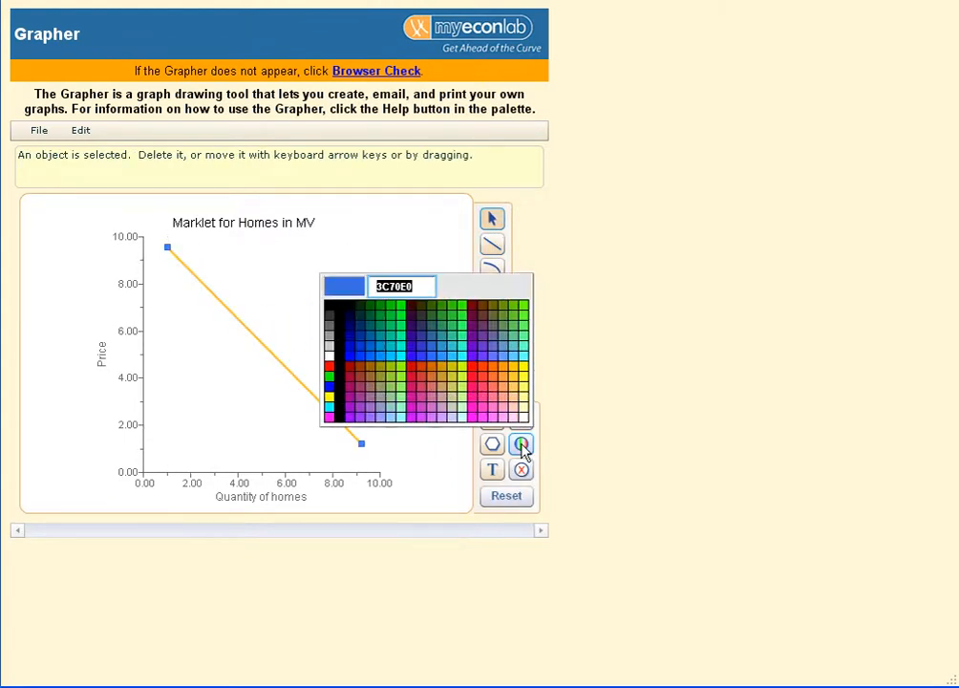
{"action": "left_click", "coordinate": [350, 357]}
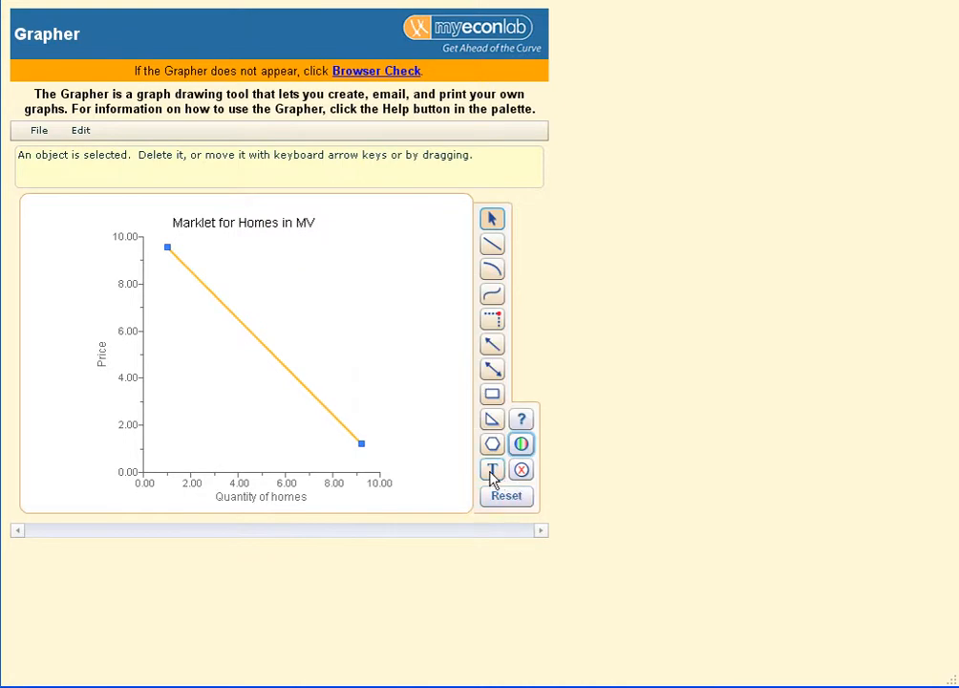
Add the text label "D" beside the lower end of the blue demand line.
{"action": "left_click", "coordinate": [492, 469]}
{"action": "left_click", "coordinate": [368, 432]}
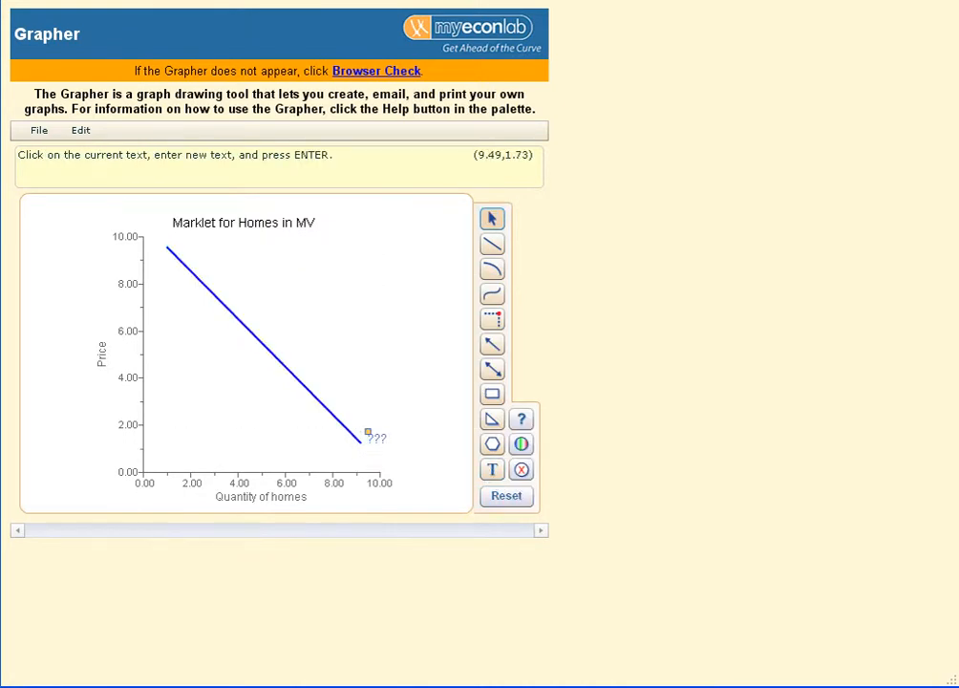
{"action": "left_click", "coordinate": [372, 439]}
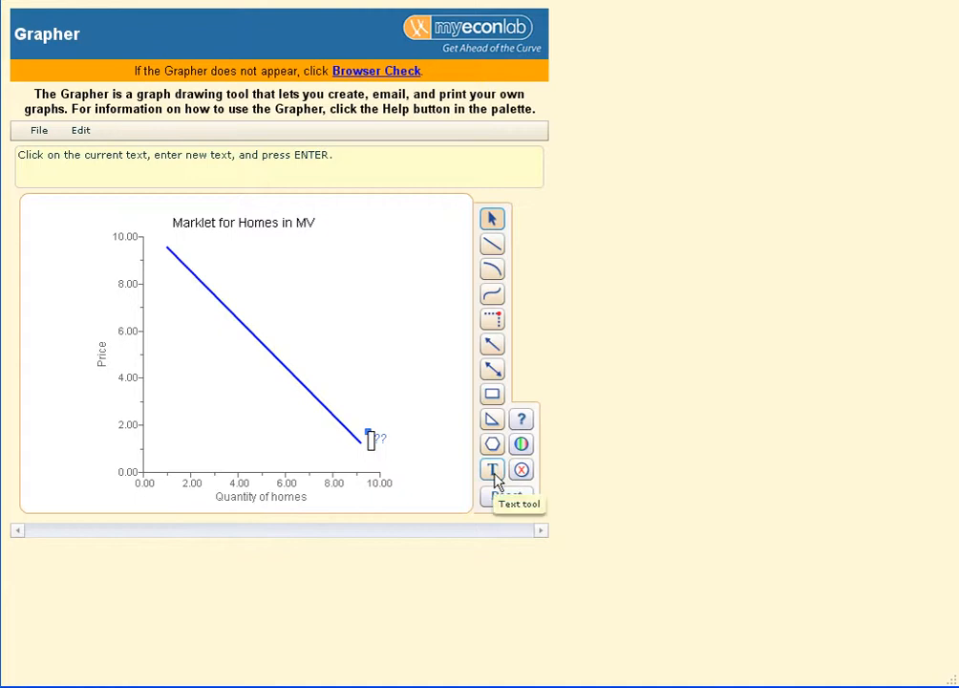
{"action": "type", "text": "D"}
{"action": "key", "text": "Return"}
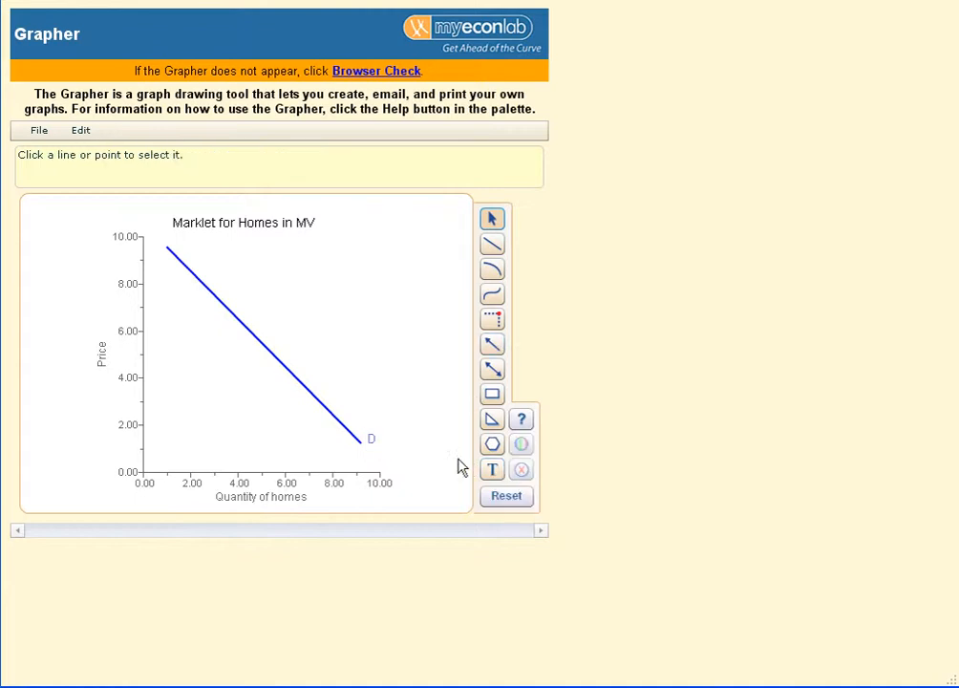
Draw an upward-sloping supply line from about (1.1, 2.3) to (9.1, 9.2) and colour it red.
{"action": "left_click", "coordinate": [492, 246]}
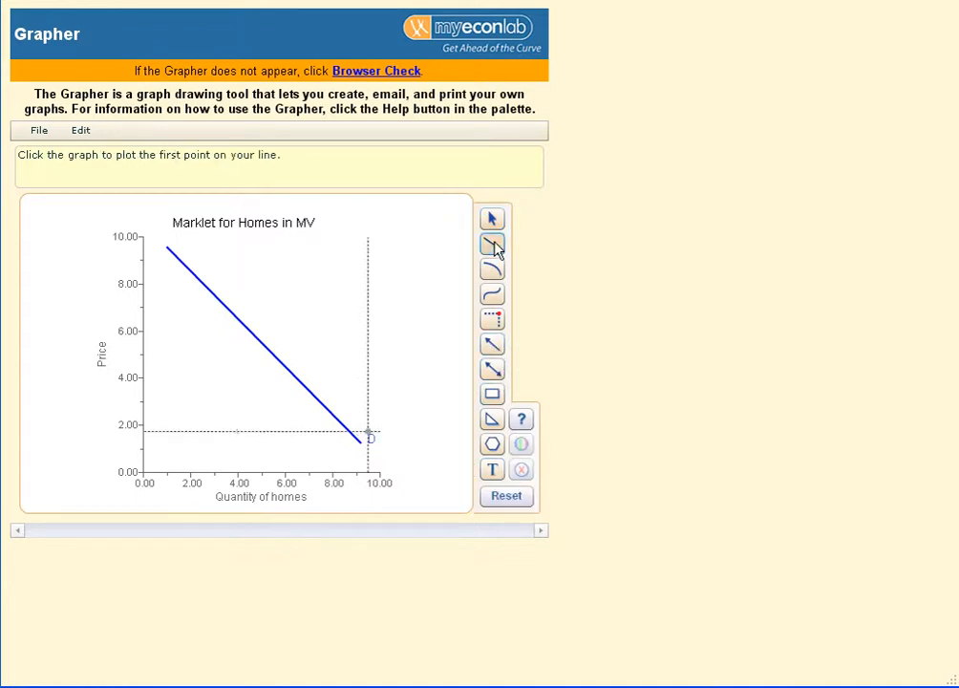
{"action": "left_click", "coordinate": [170, 418]}
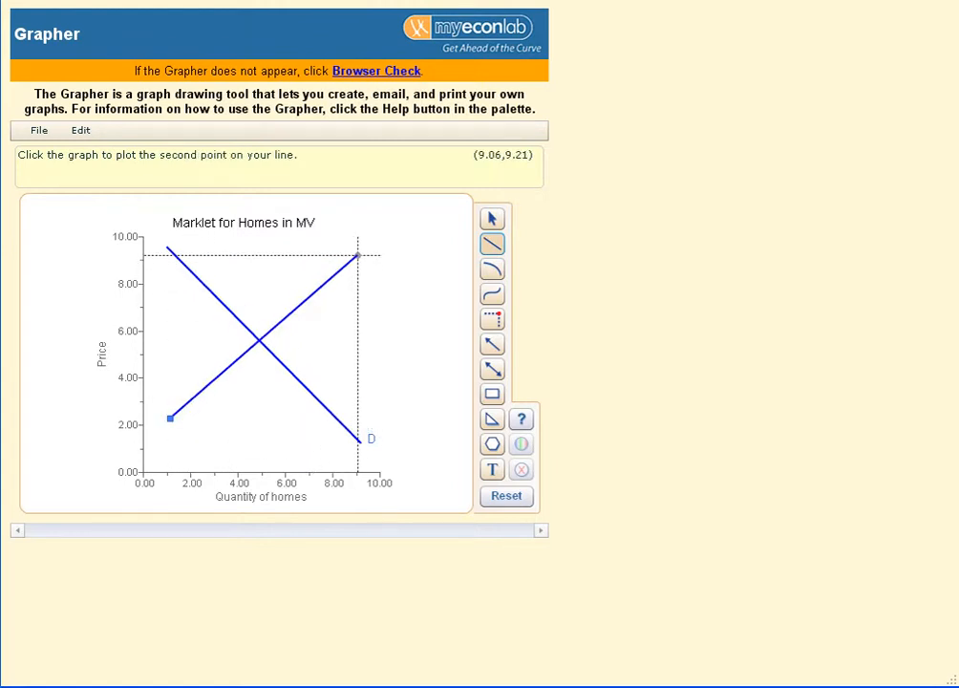
{"action": "left_click", "coordinate": [358, 256]}
{"action": "left_click", "coordinate": [520, 443]}
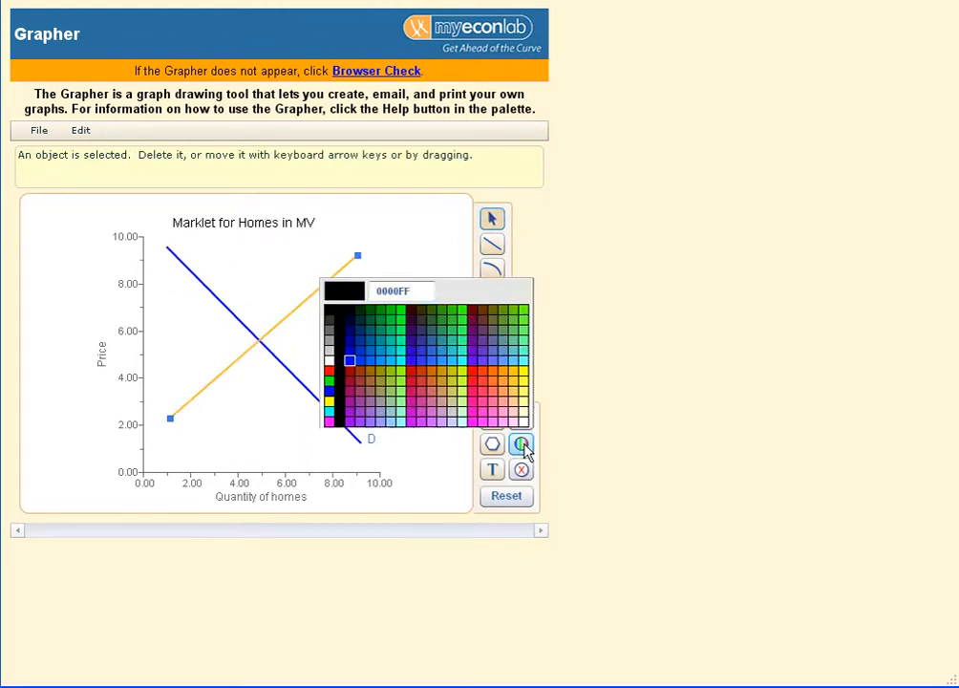
{"action": "left_click", "coordinate": [474, 375]}
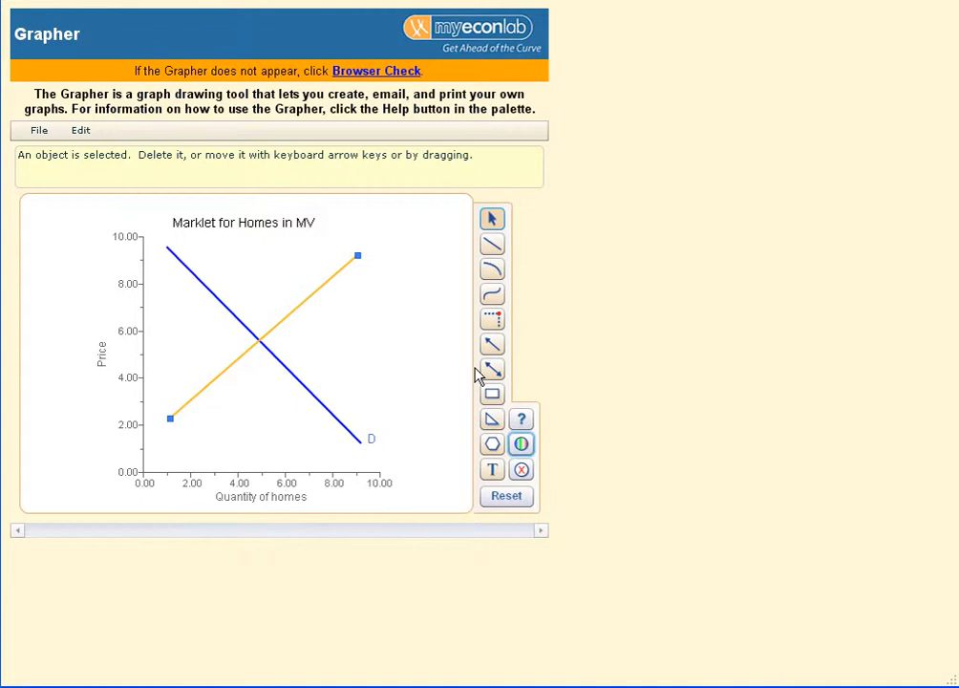
{"action": "left_click", "coordinate": [336, 338]}
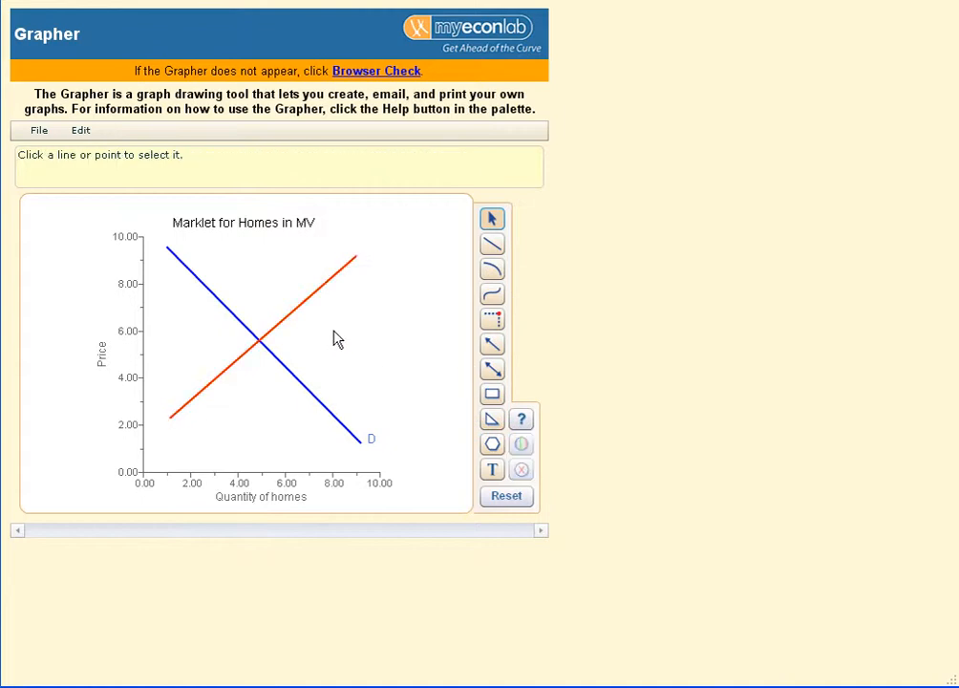
Add the text label "S" beside the upper end of the red supply line.
{"action": "left_click", "coordinate": [494, 470]}
{"action": "left_click", "coordinate": [362, 246]}
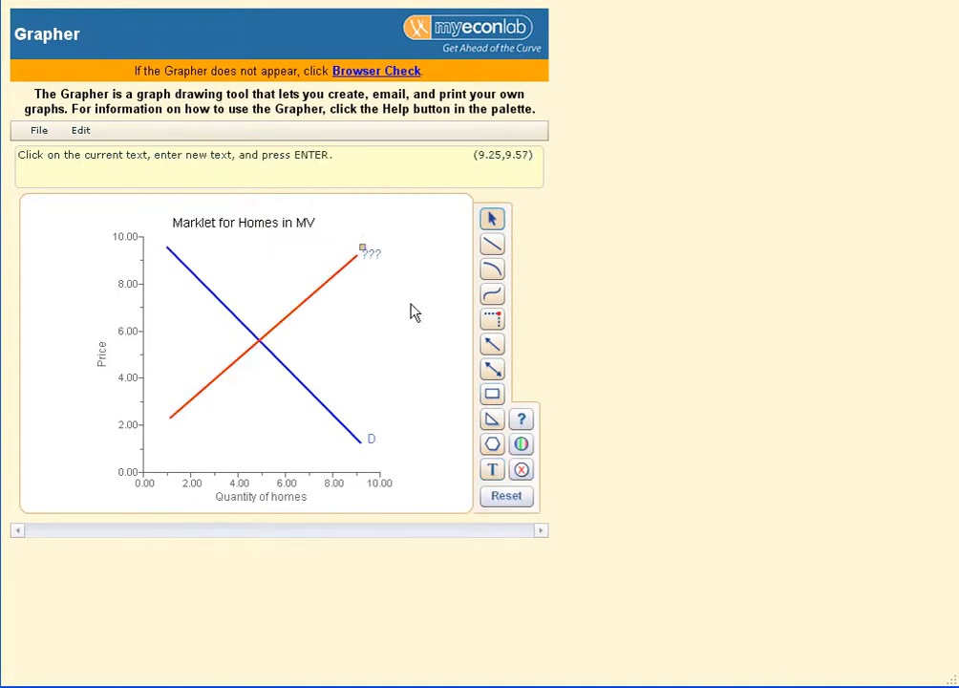
{"action": "left_click", "coordinate": [369, 255]}
{"action": "type", "text": "S"}
{"action": "key", "text": "Return"}
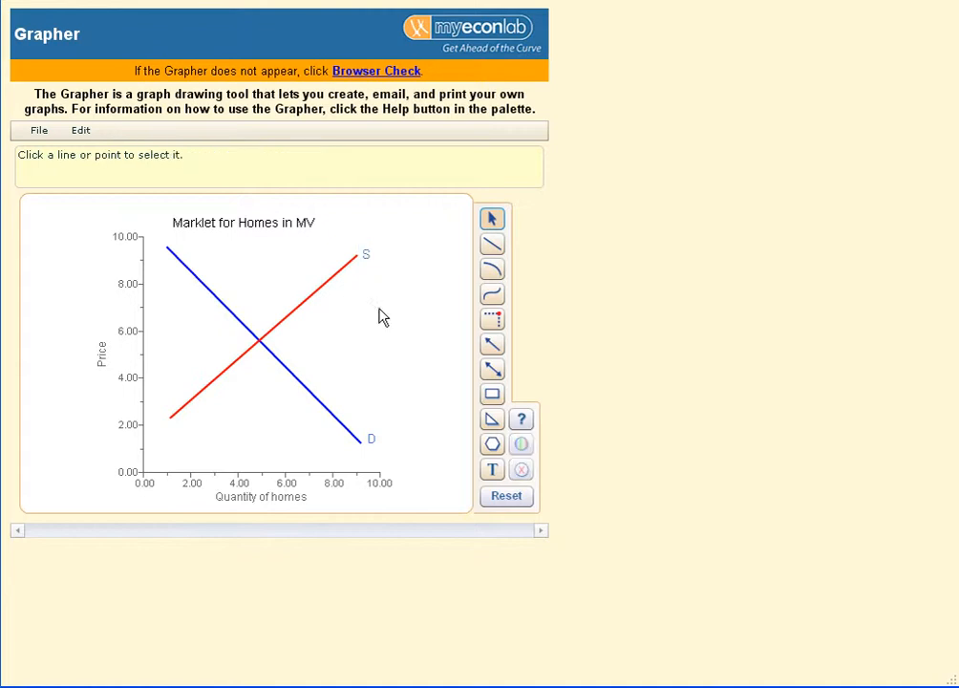
Colour the "S" label red to match the supply line.
{"action": "left_click", "coordinate": [365, 256]}
{"action": "left_click", "coordinate": [520, 444]}
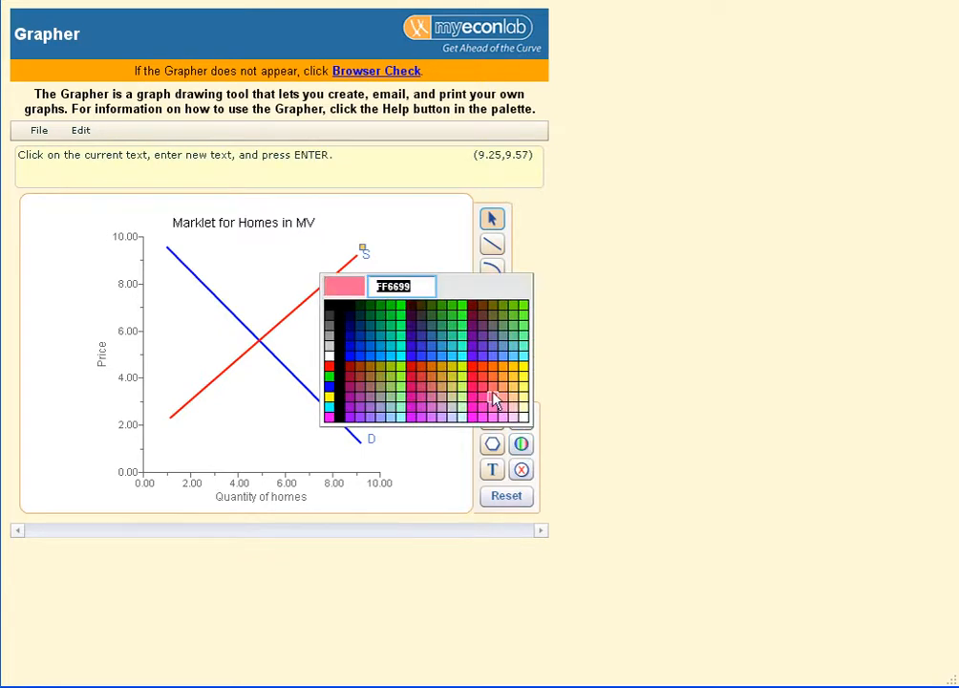
{"action": "left_click", "coordinate": [476, 370]}
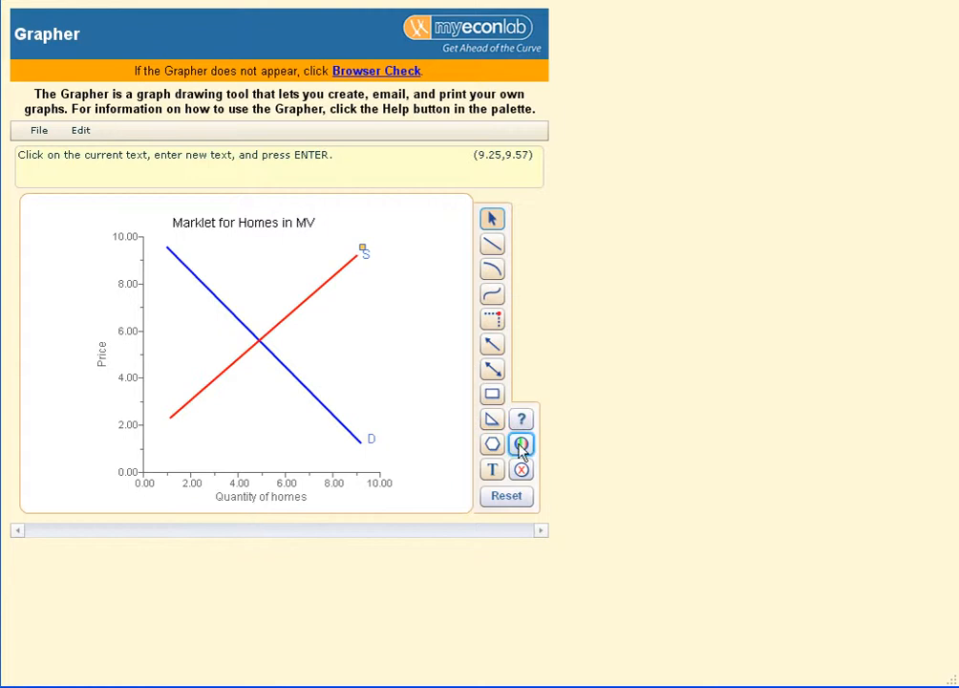
{"action": "left_click", "coordinate": [387, 385]}
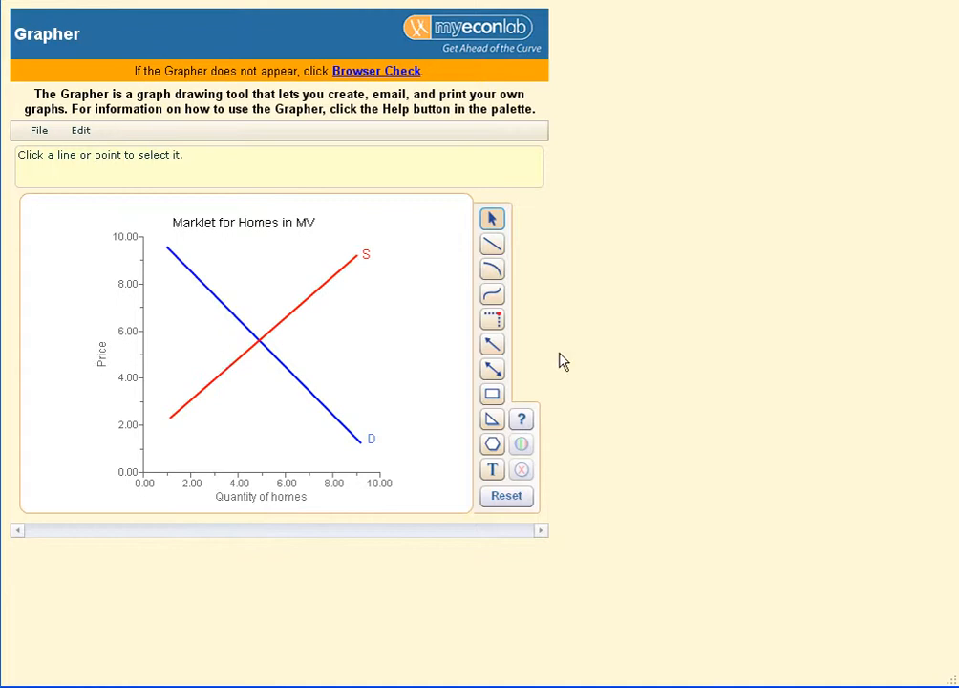
Draw a second demand line below the first, from about (1.3, 6.8) to (6.8, 1.1).
{"action": "left_click", "coordinate": [492, 247]}
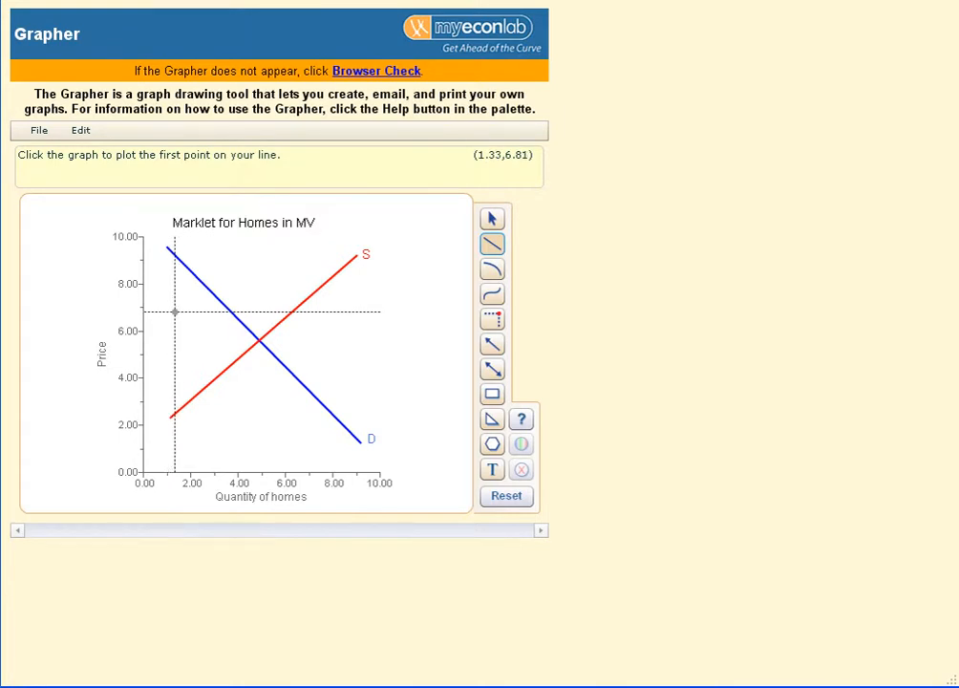
{"action": "left_click", "coordinate": [174, 312]}
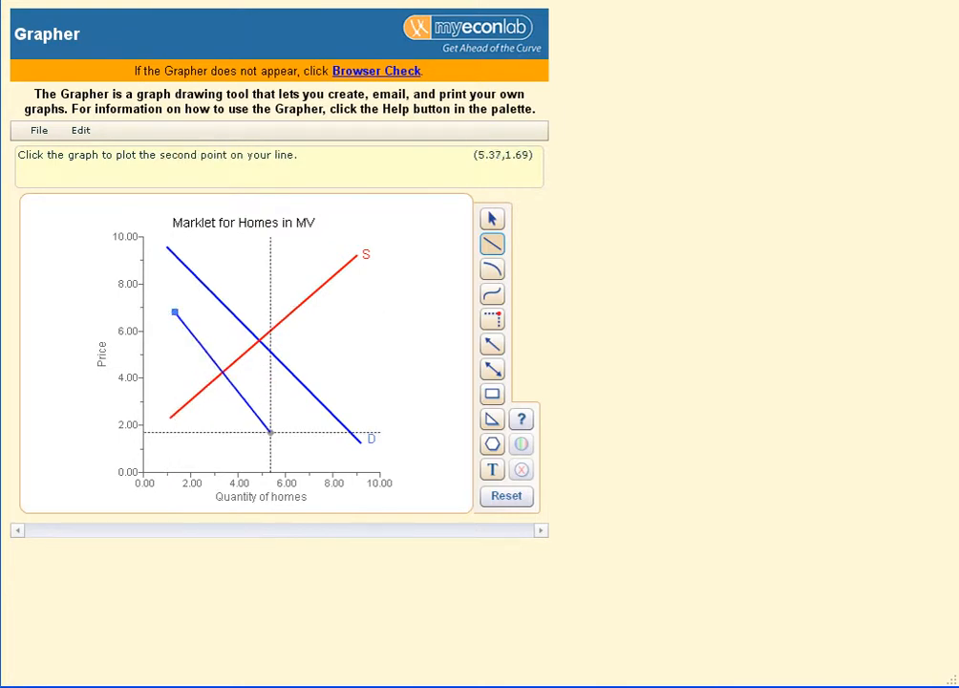
{"action": "left_click", "coordinate": [303, 446]}
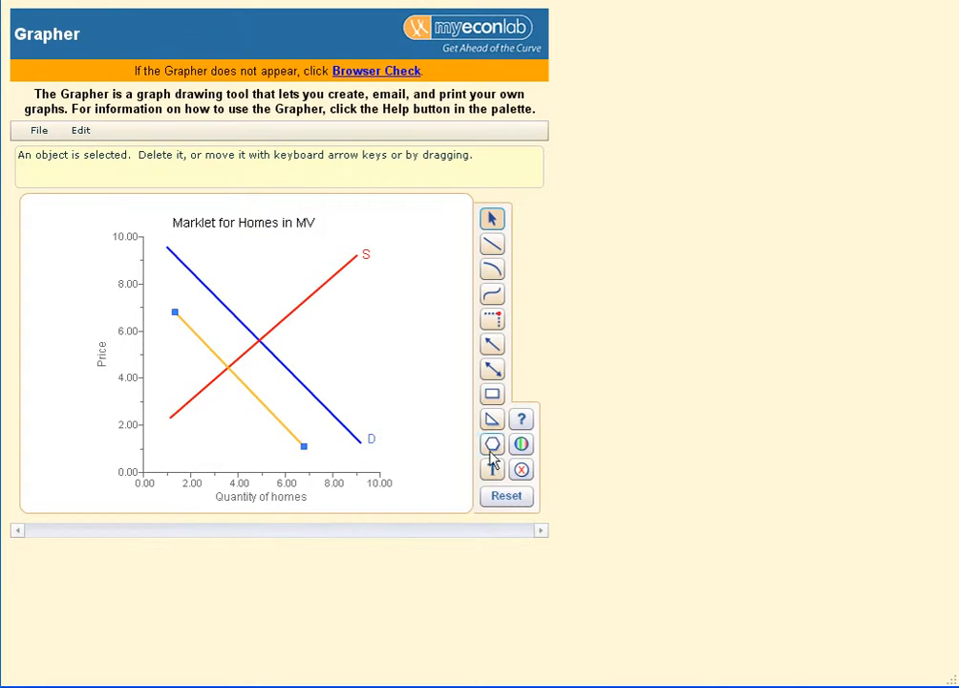
{"action": "left_click", "coordinate": [435, 402]}
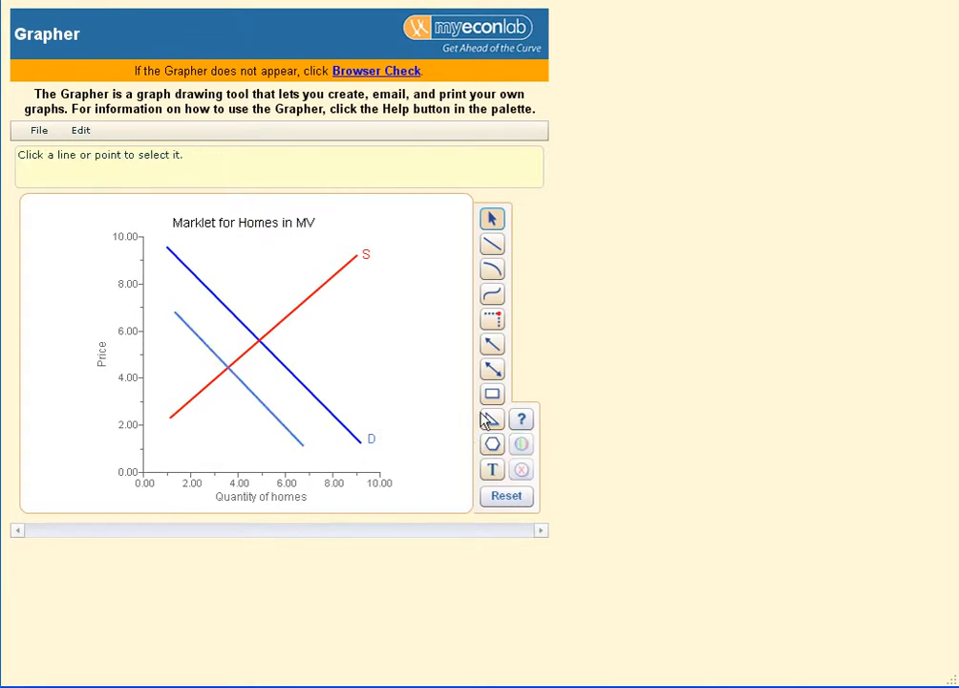
Add the text label "D2" beside the lower end of the second demand line.
{"action": "left_click", "coordinate": [492, 469]}
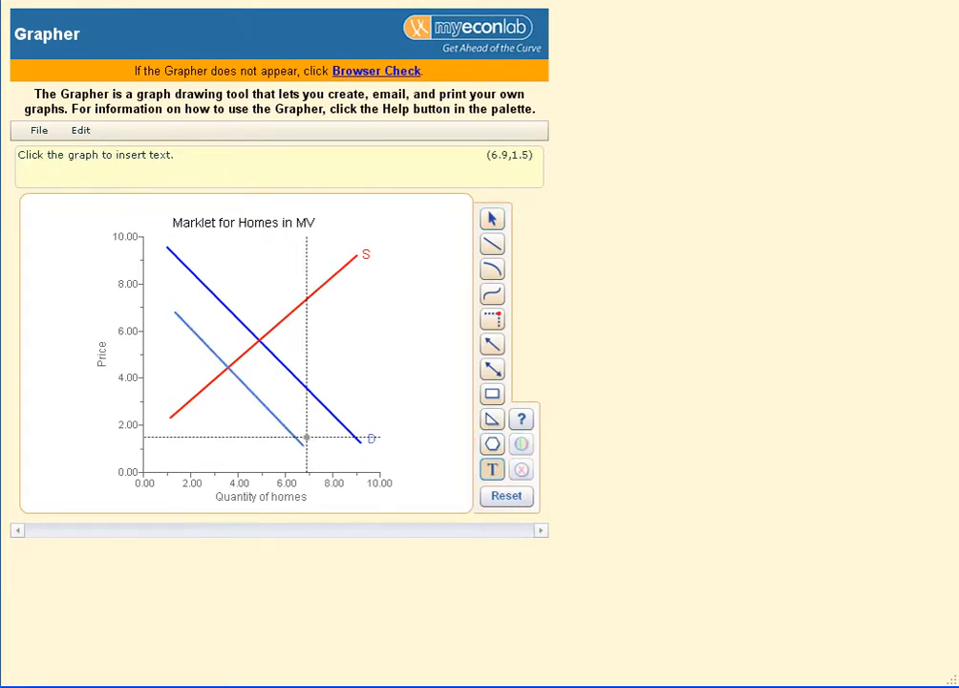
{"action": "left_click", "coordinate": [305, 437]}
{"action": "left_click", "coordinate": [307, 446]}
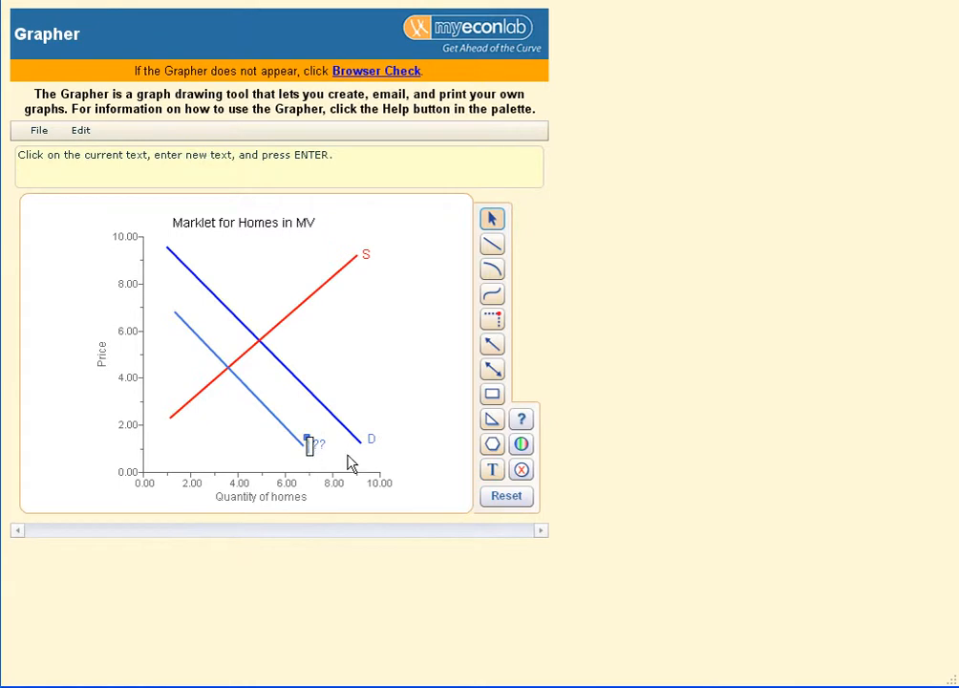
{"action": "type", "text": "D2"}
{"action": "key", "text": "Return"}
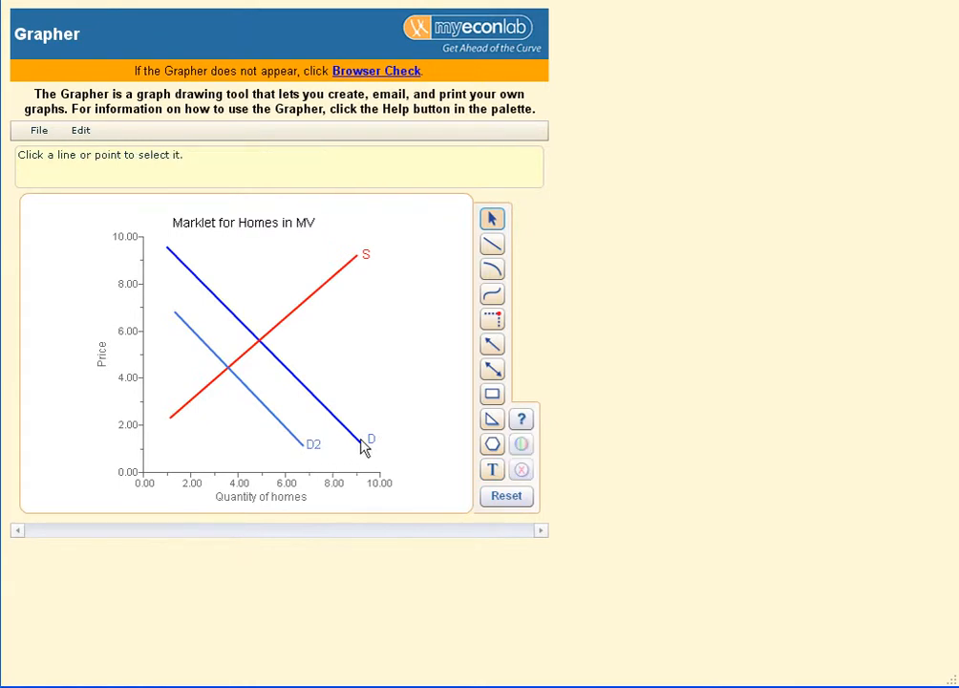
Rename the label "D" of the original demand line to "D1".
{"action": "left_click", "coordinate": [373, 441]}
{"action": "type", "text": "1"}
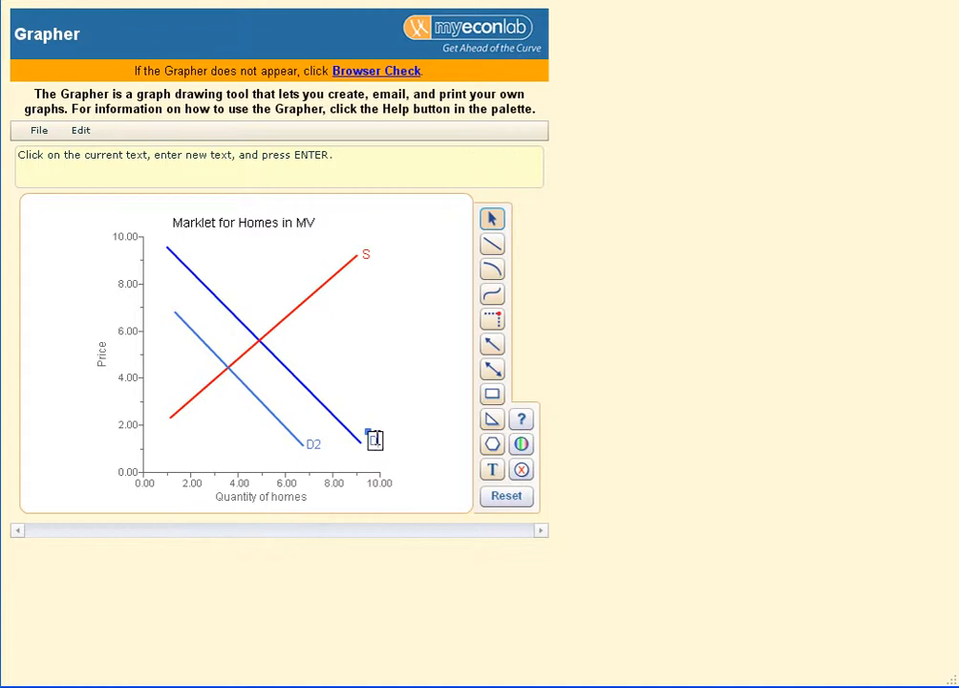
{"action": "key", "text": "Return"}
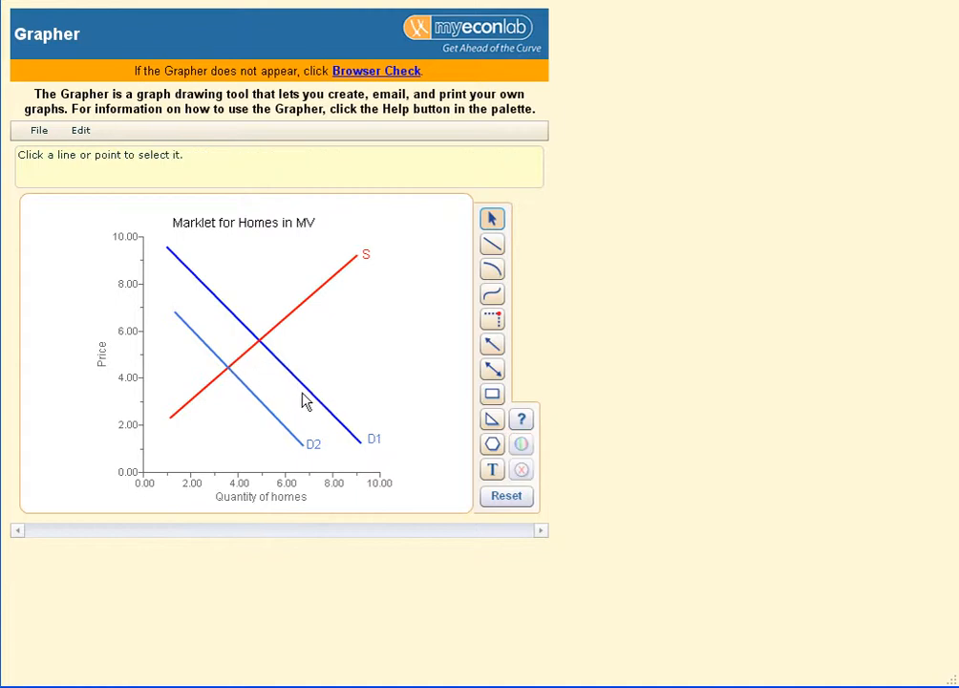
Plot points with dotted guides where the supply line crosses D1, at about (4.94, 5.63), and D2, at about (3.57, 4.49).
{"action": "left_click", "coordinate": [492, 318]}
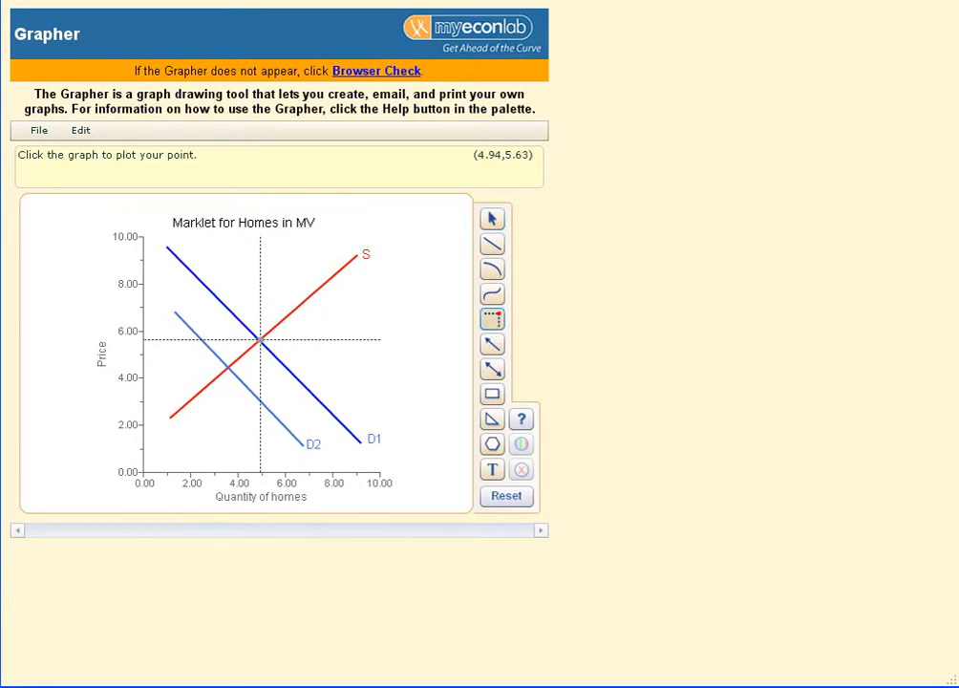
{"action": "left_click", "coordinate": [259, 340]}
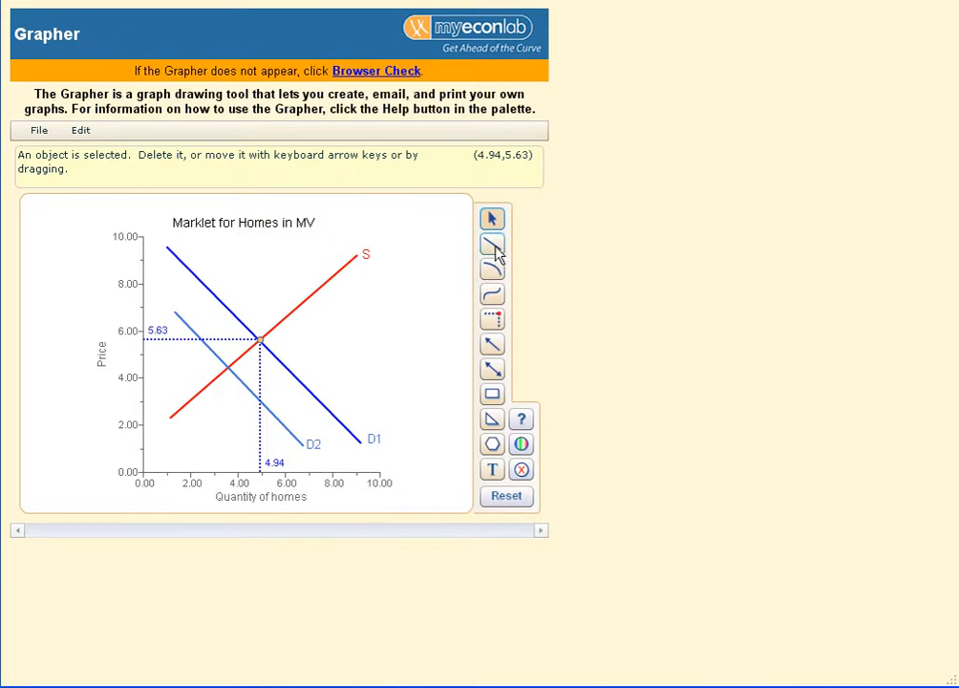
{"action": "left_click", "coordinate": [492, 319]}
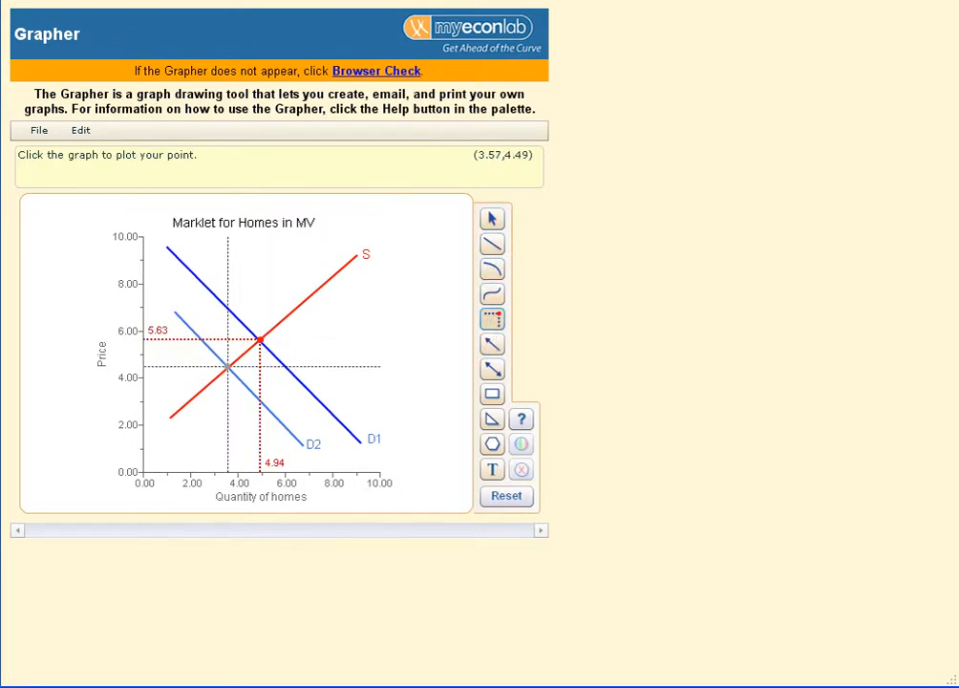
{"action": "left_click", "coordinate": [227, 366]}
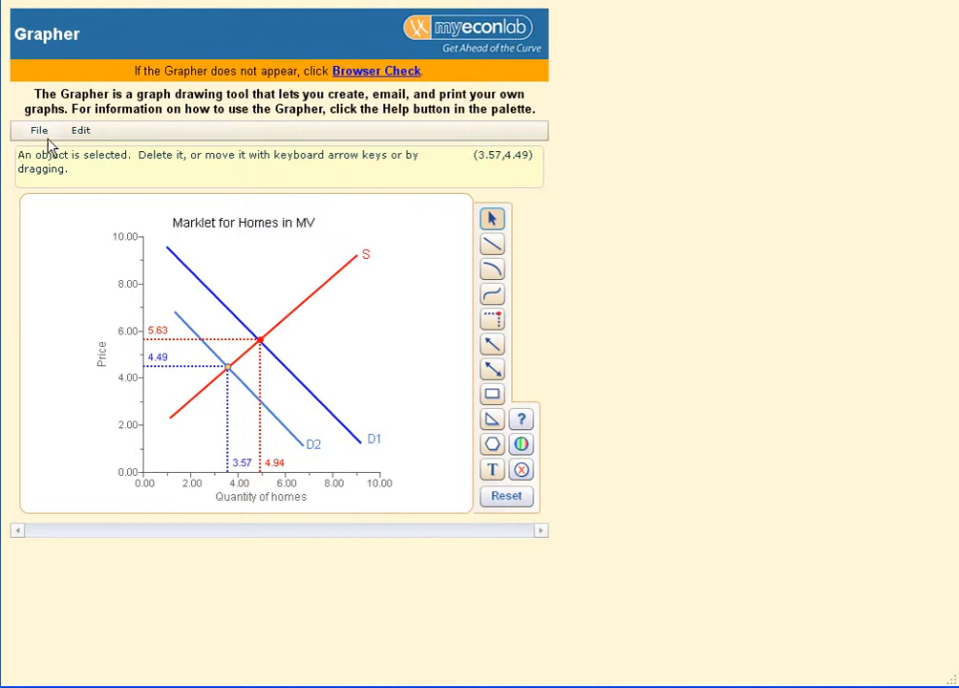
Change the y-axis title to "Price ($100,000)".
{"action": "left_click", "coordinate": [81, 136]}
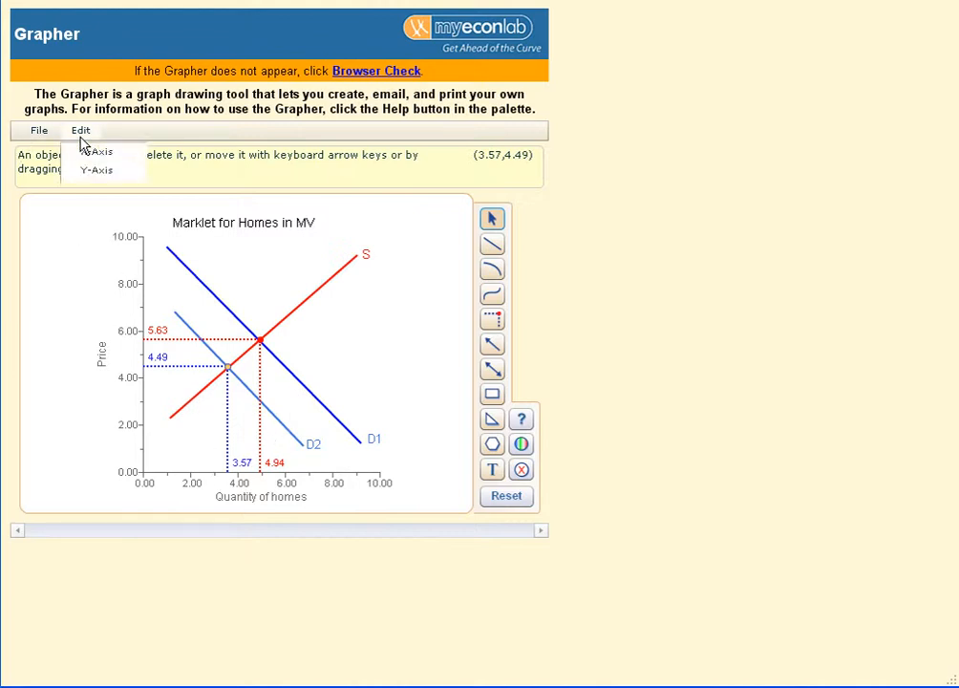
{"action": "left_click", "coordinate": [89, 173]}
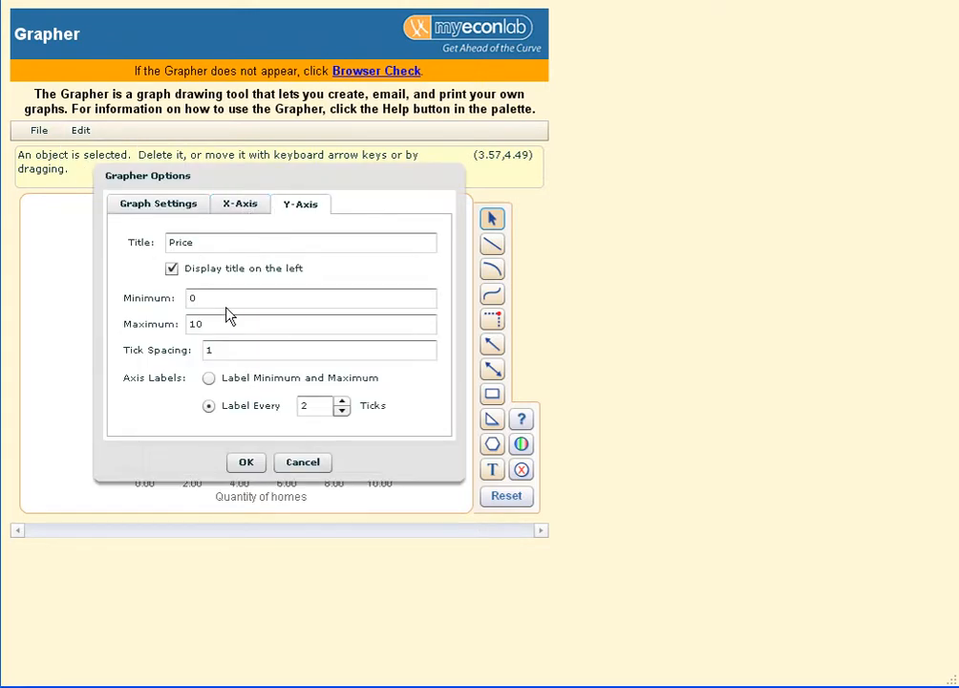
{"action": "left_click", "coordinate": [233, 243]}
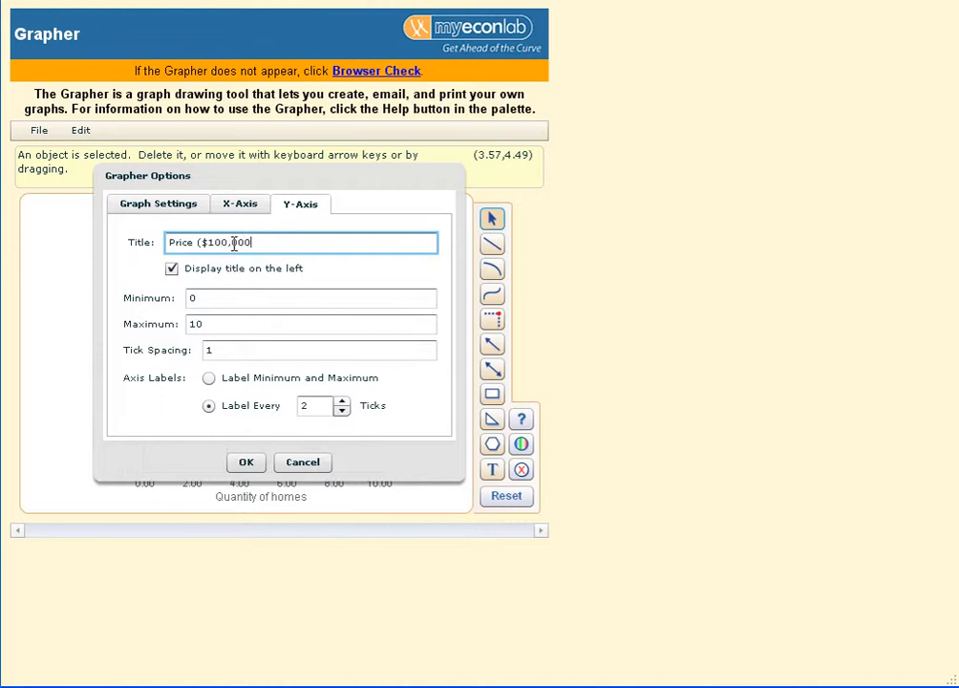
{"action": "left_click", "coordinate": [247, 463]}
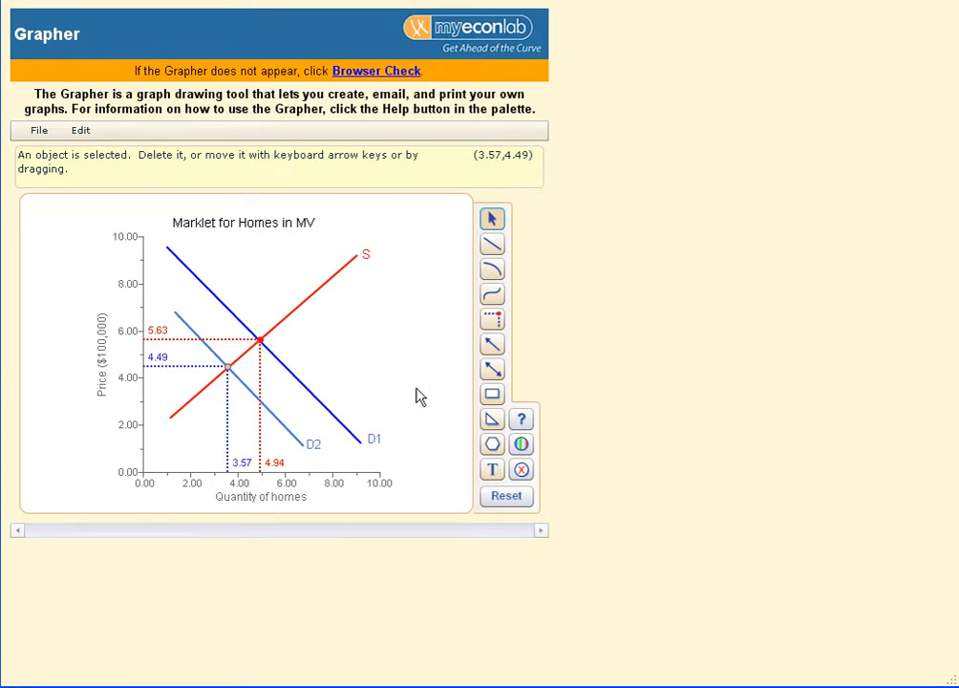
Draw a second supply line below the first from about (2.1, 1.9) to (9.3, 8.3) and colour it red.
{"action": "left_click", "coordinate": [491, 245]}
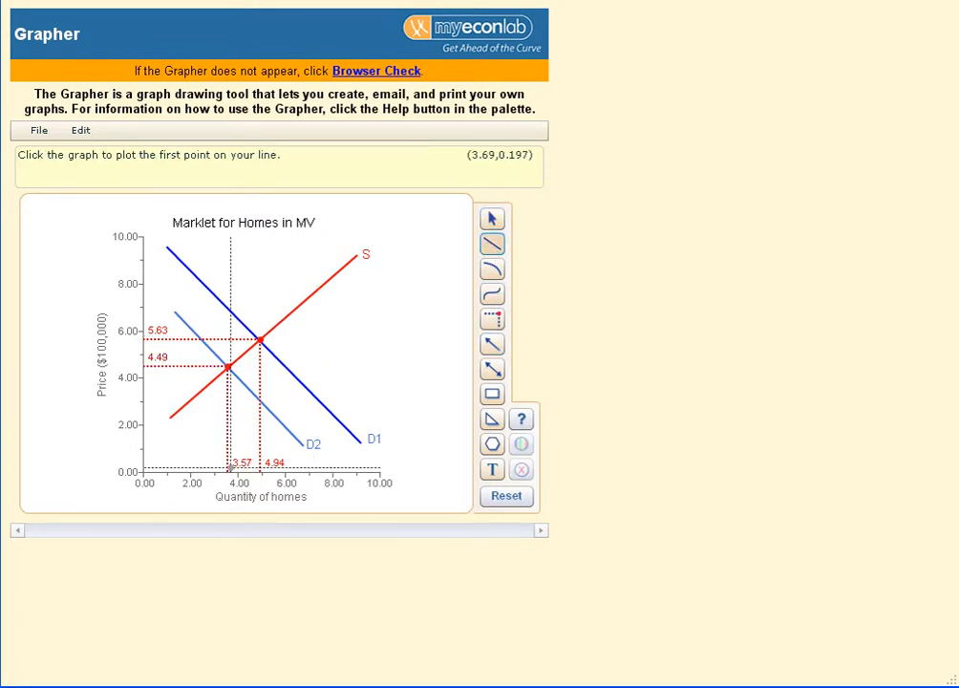
{"action": "left_click", "coordinate": [192, 429]}
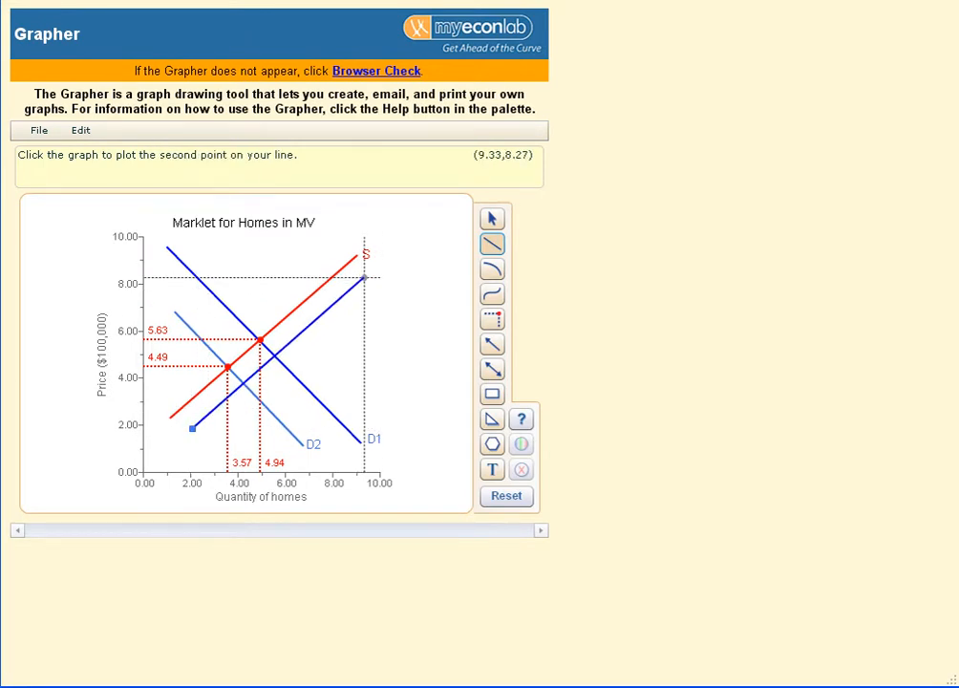
{"action": "left_click", "coordinate": [364, 277]}
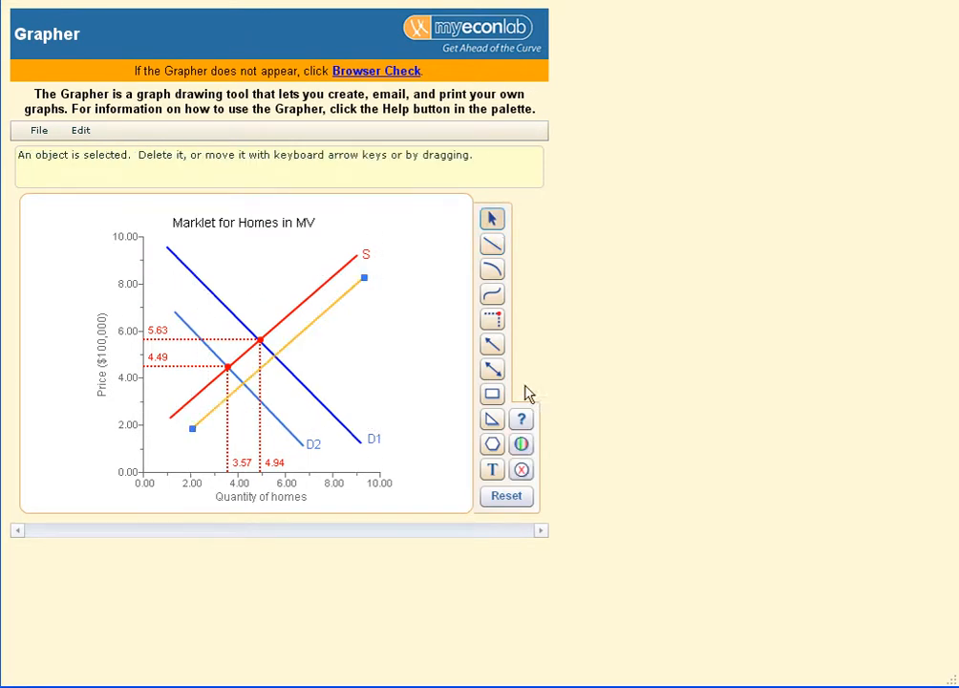
{"action": "left_click", "coordinate": [491, 469]}
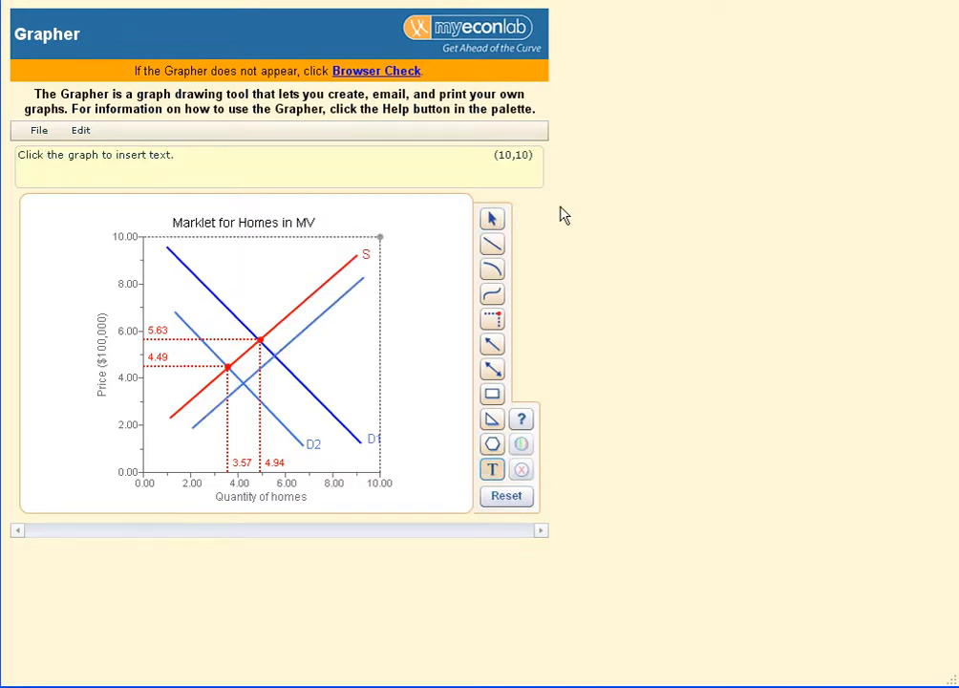
{"action": "left_click", "coordinate": [492, 217]}
{"action": "left_click", "coordinate": [348, 298]}
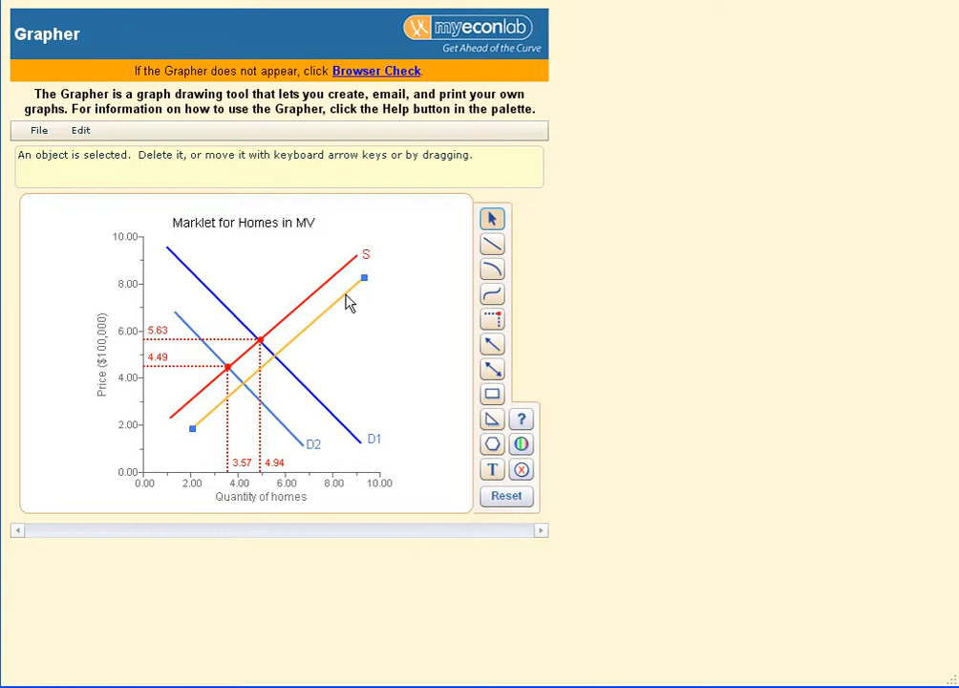
{"action": "left_click", "coordinate": [520, 443]}
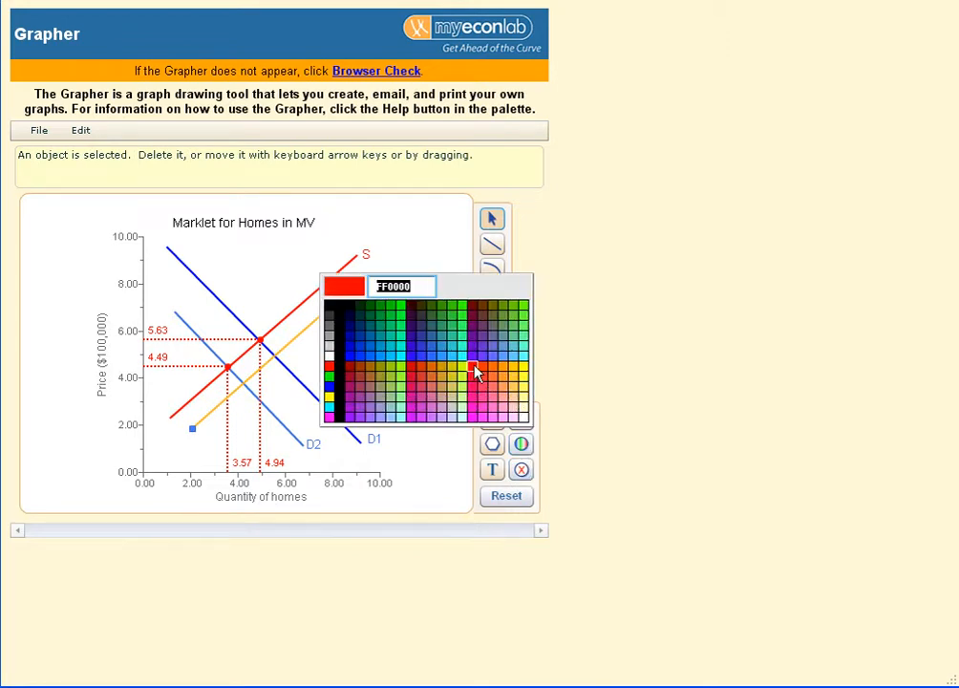
{"action": "left_click", "coordinate": [473, 368]}
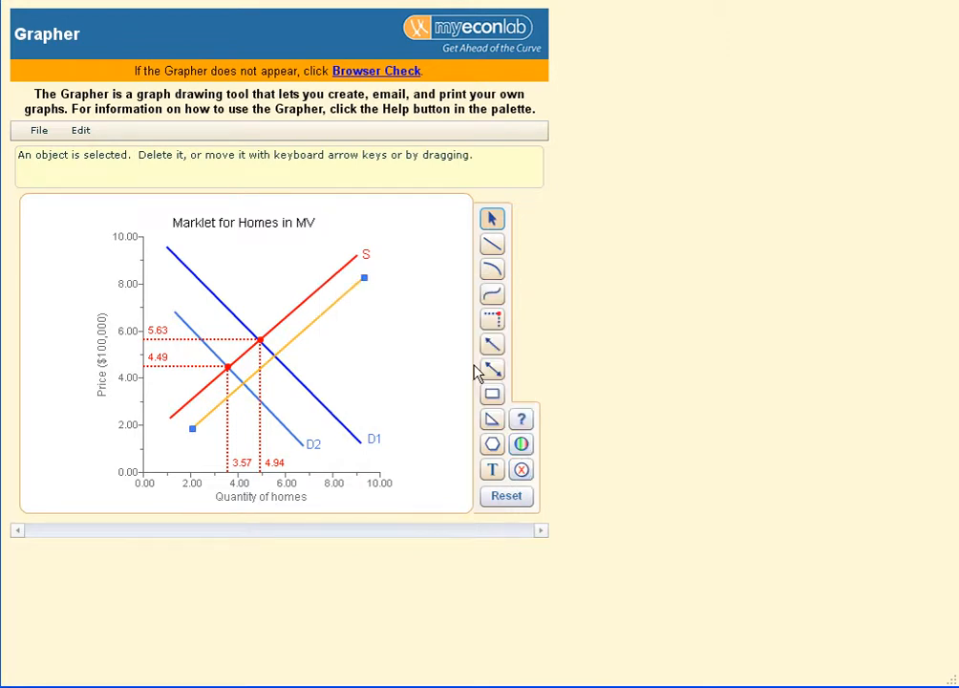
Add the text label "S2" beside the upper end of the second supply line.
{"action": "left_click", "coordinate": [494, 469]}
{"action": "left_click", "coordinate": [371, 274]}
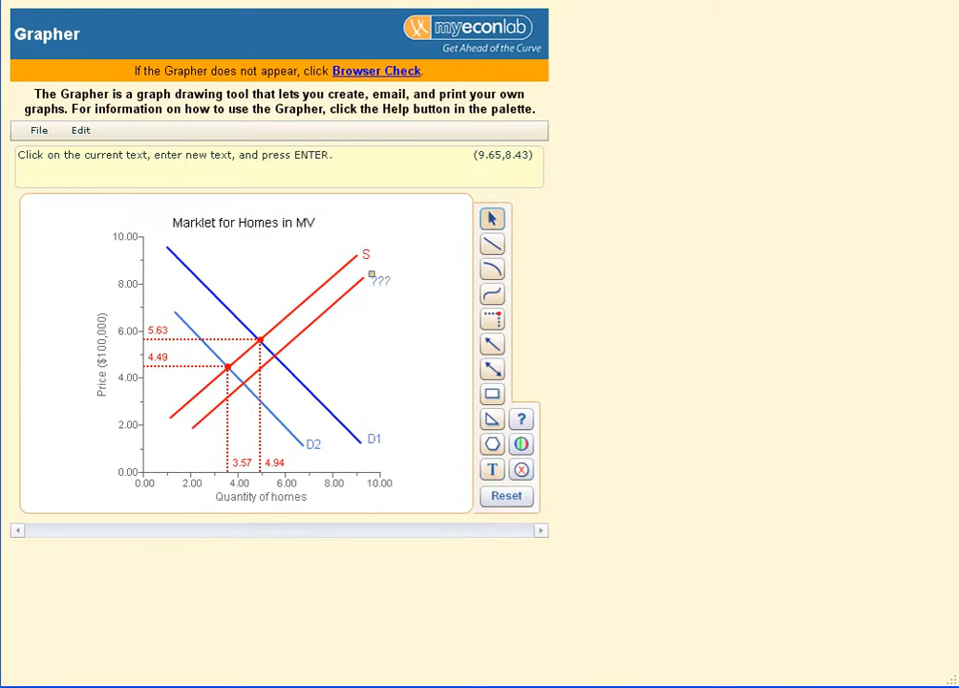
{"action": "left_click", "coordinate": [381, 286]}
{"action": "type", "text": "S2"}
{"action": "left_click", "coordinate": [395, 265]}
Colour the "S2" label red to match its supply line.
{"action": "left_click", "coordinate": [379, 281]}
{"action": "left_click", "coordinate": [521, 444]}
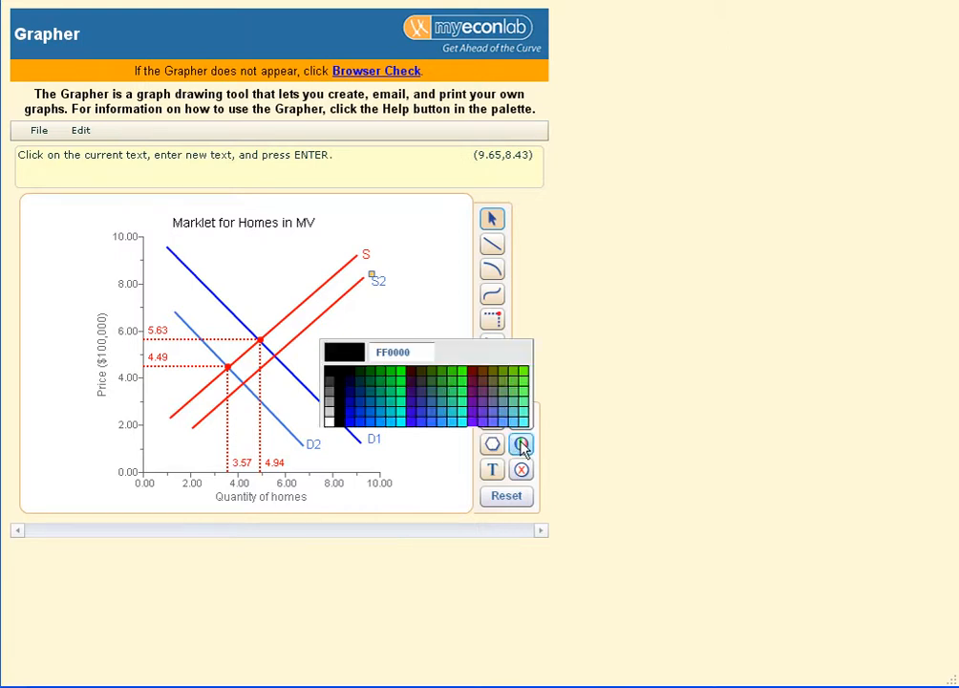
{"action": "left_click", "coordinate": [470, 366]}
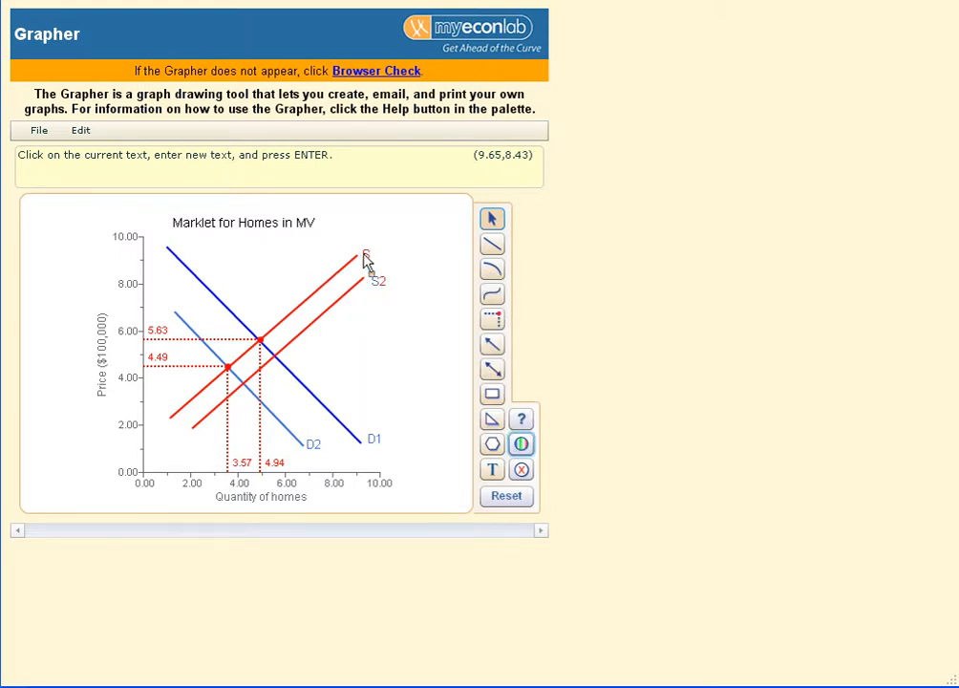
Rename the label "S" of the original supply line to "S1".
{"action": "left_click", "coordinate": [367, 258]}
{"action": "type", "text": "1"}
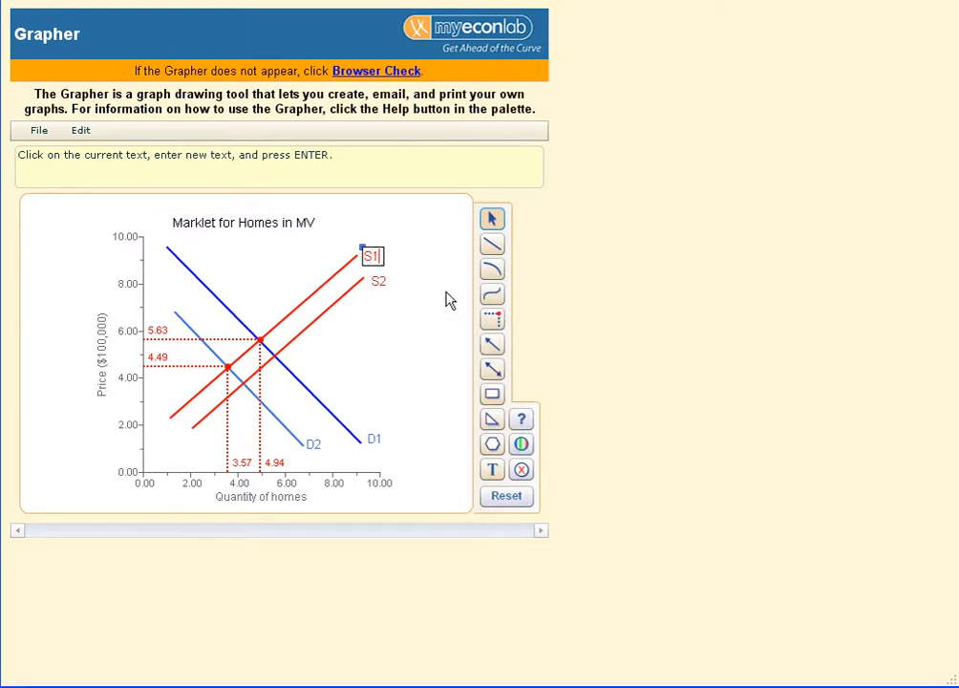
{"action": "key", "text": "Return"}
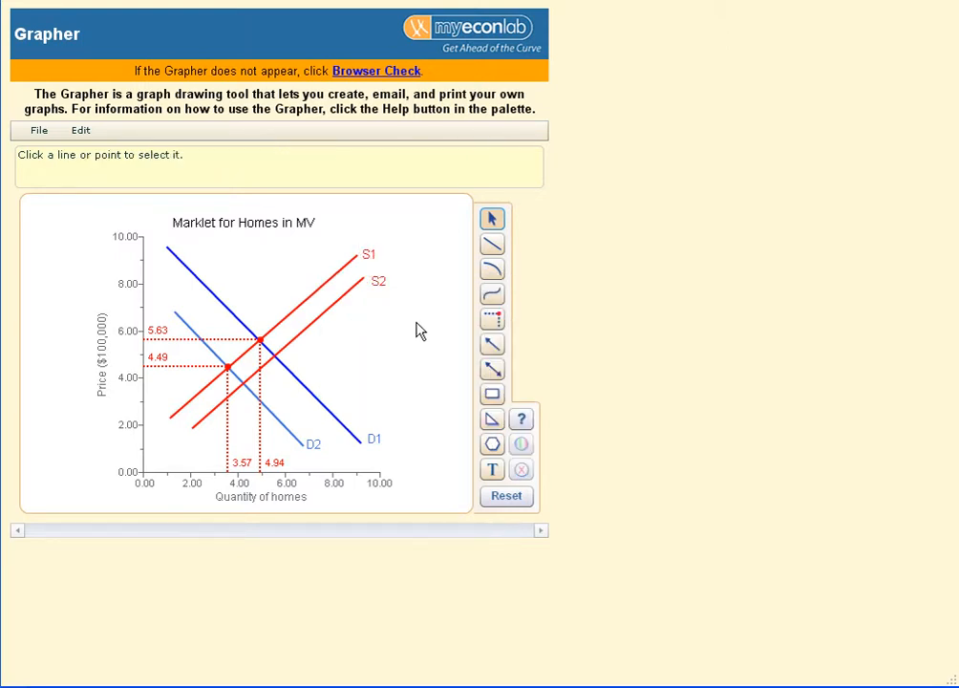
Plot a point with dotted guides at the intersection of D2 and S2, at about (4.2, 3.74).
{"action": "left_click", "coordinate": [493, 321]}
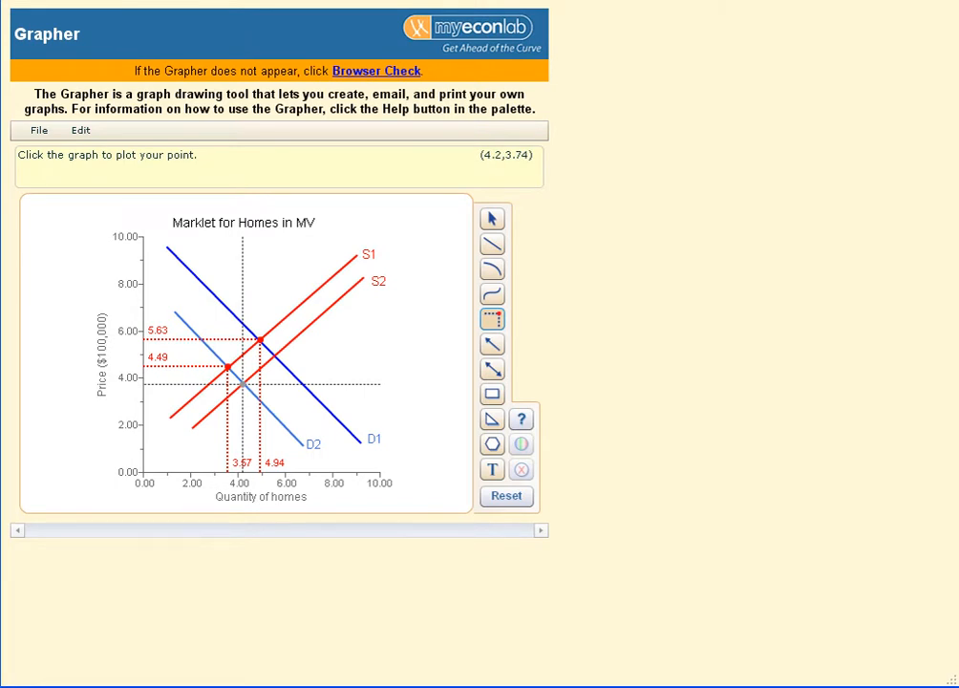
{"action": "left_click", "coordinate": [242, 384]}
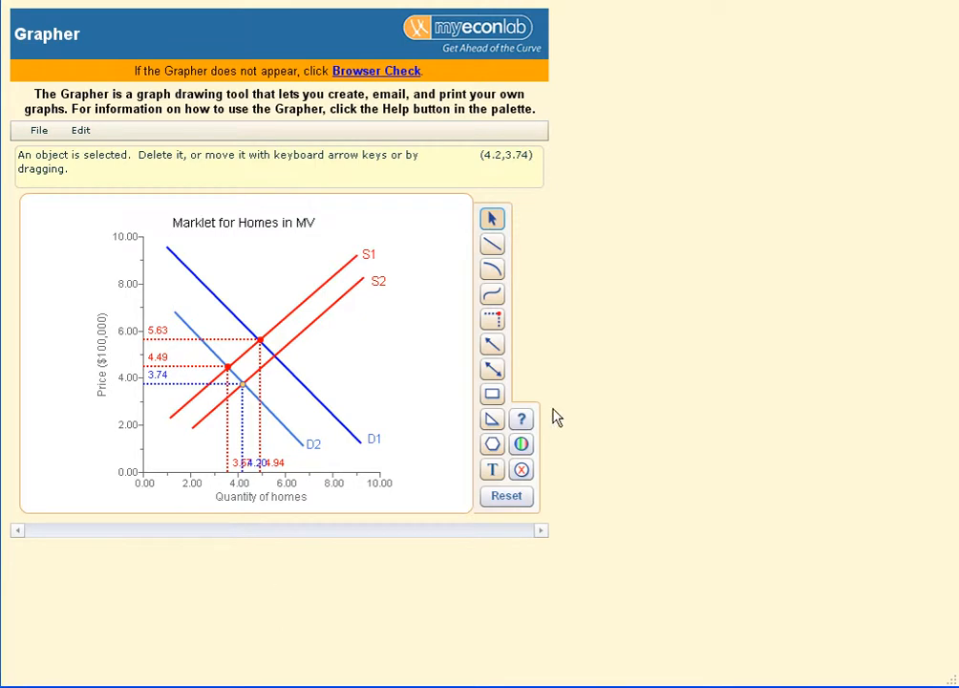
Add the text label "E1" just above the intersection of D1 and S1.
{"action": "left_click", "coordinate": [492, 470]}
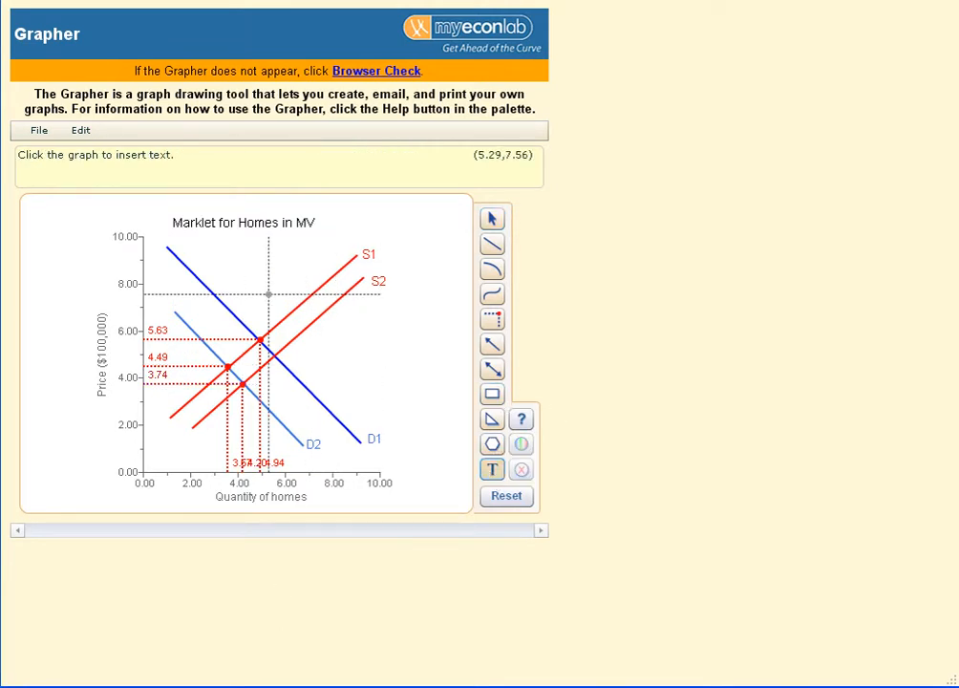
{"action": "left_click", "coordinate": [254, 318]}
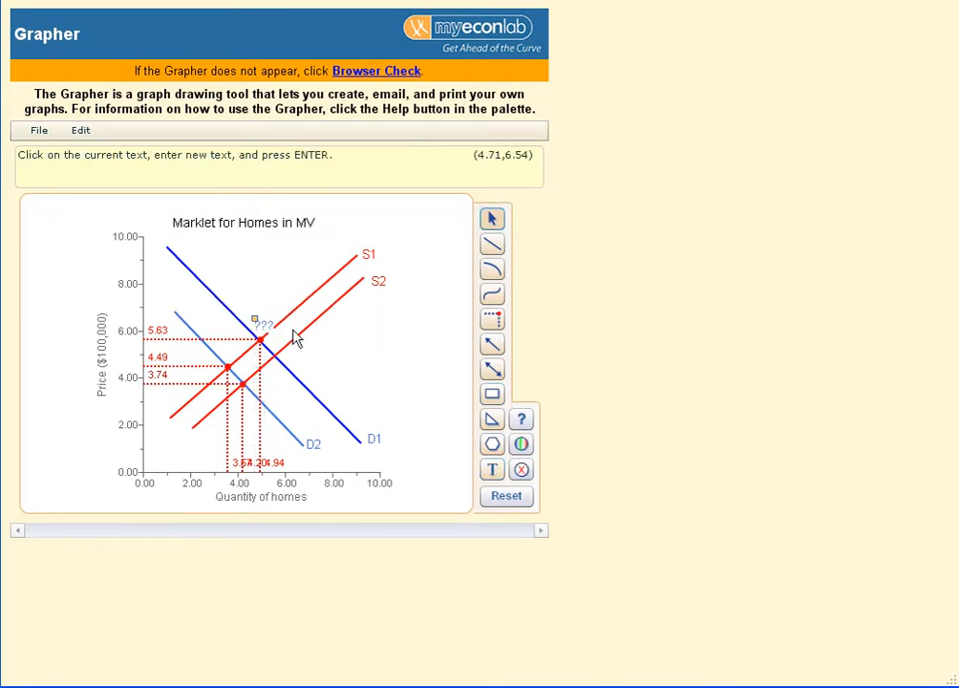
{"action": "type", "text": "E"}
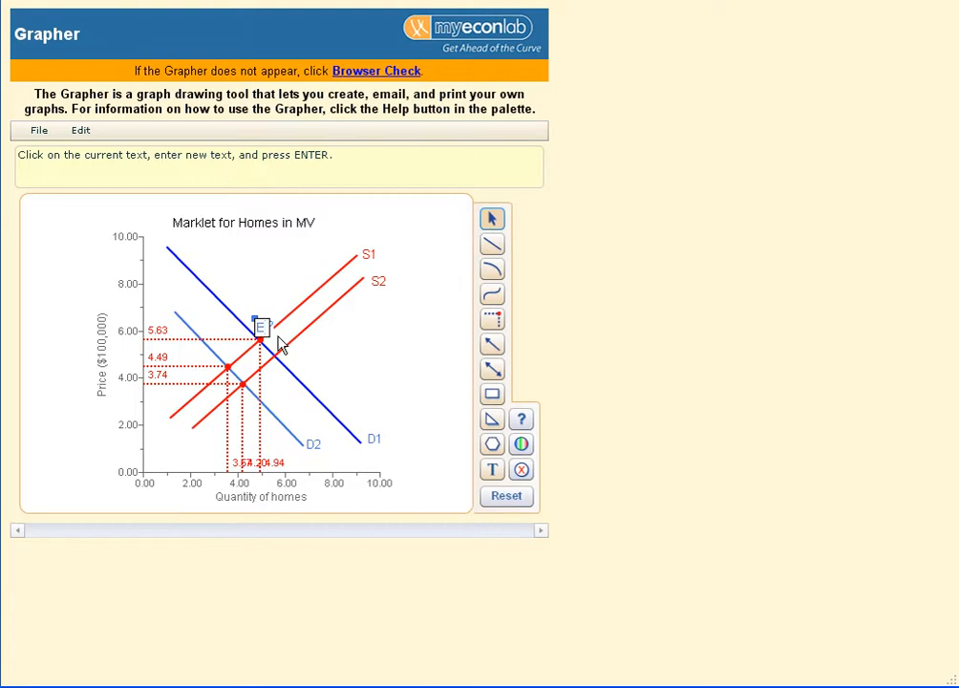
{"action": "type", "text": "1"}
{"action": "key", "text": "Return"}
Colour the "E1" label black.
{"action": "left_click", "coordinate": [263, 323]}
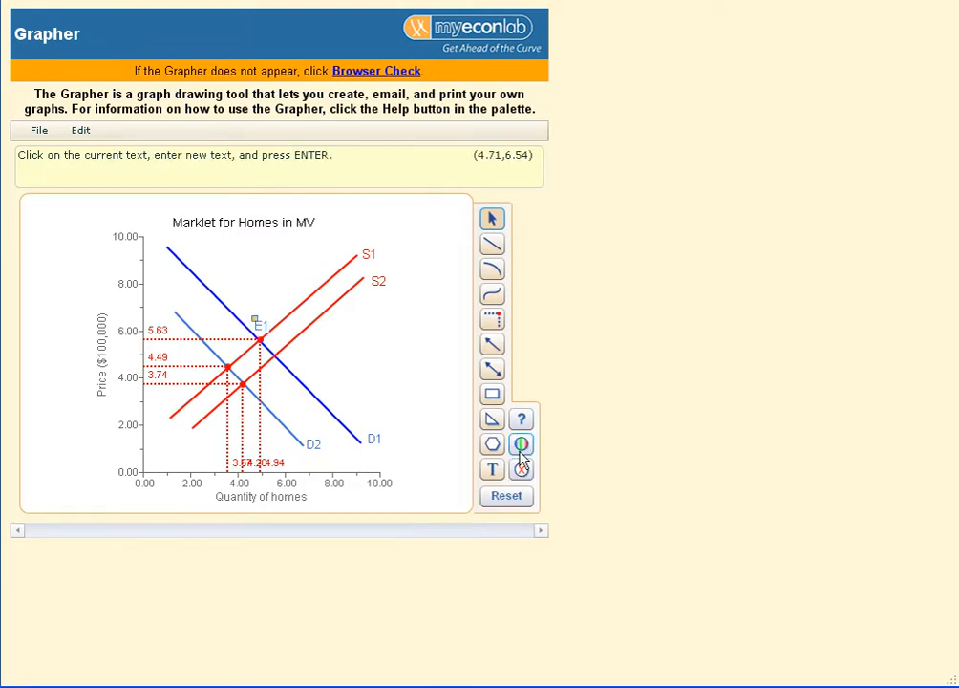
{"action": "left_click", "coordinate": [520, 443]}
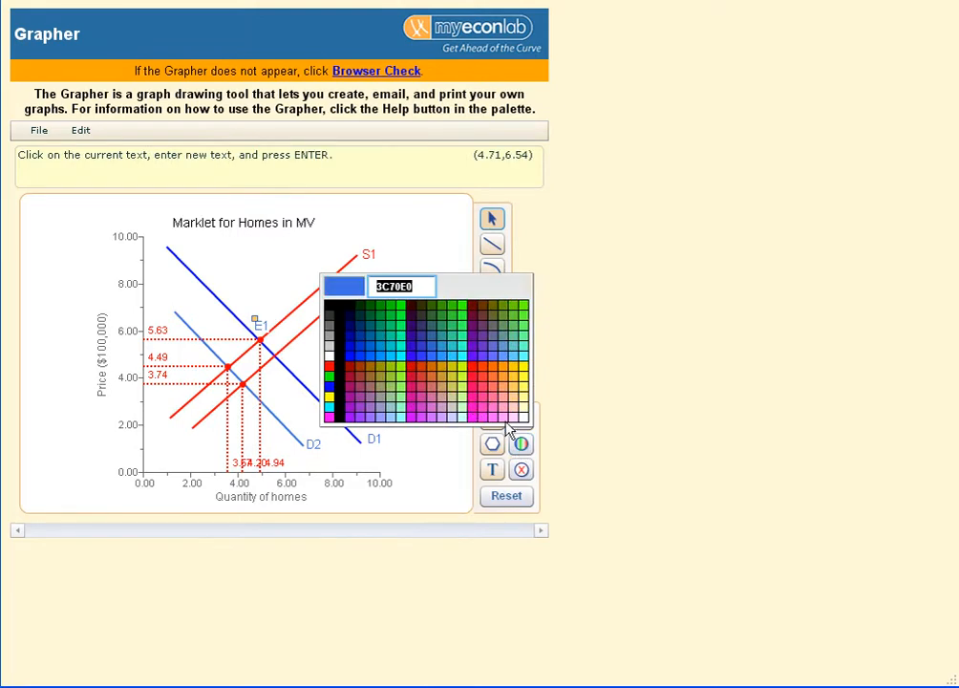
{"action": "left_click", "coordinate": [328, 310]}
{"action": "left_click", "coordinate": [460, 348]}
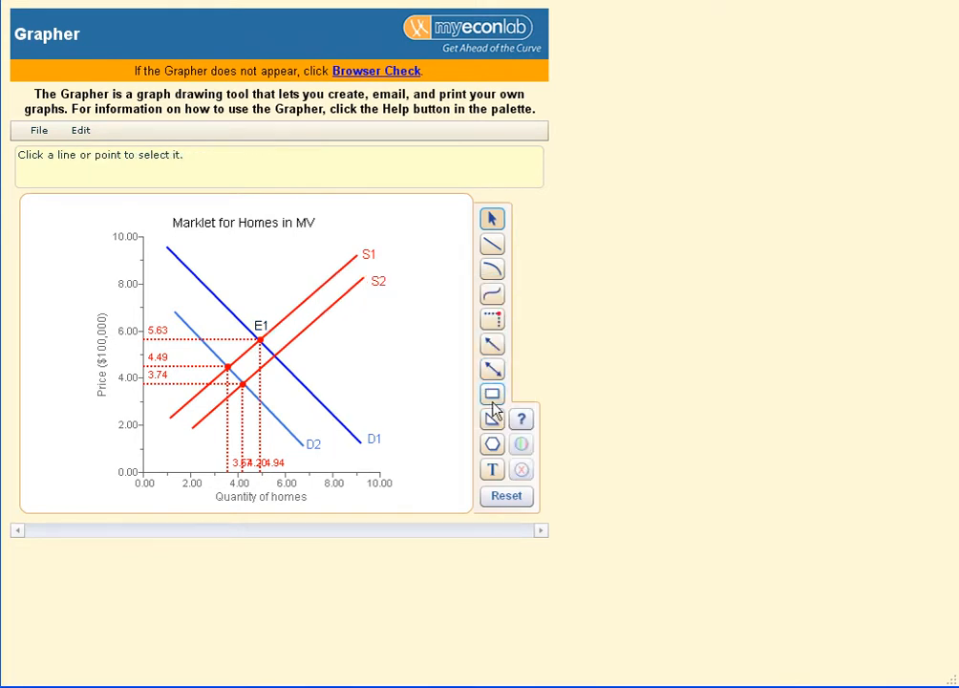
Add the text label "E2" just above the intersection of D2 and S1 and colour it black.
{"action": "left_click", "coordinate": [493, 469]}
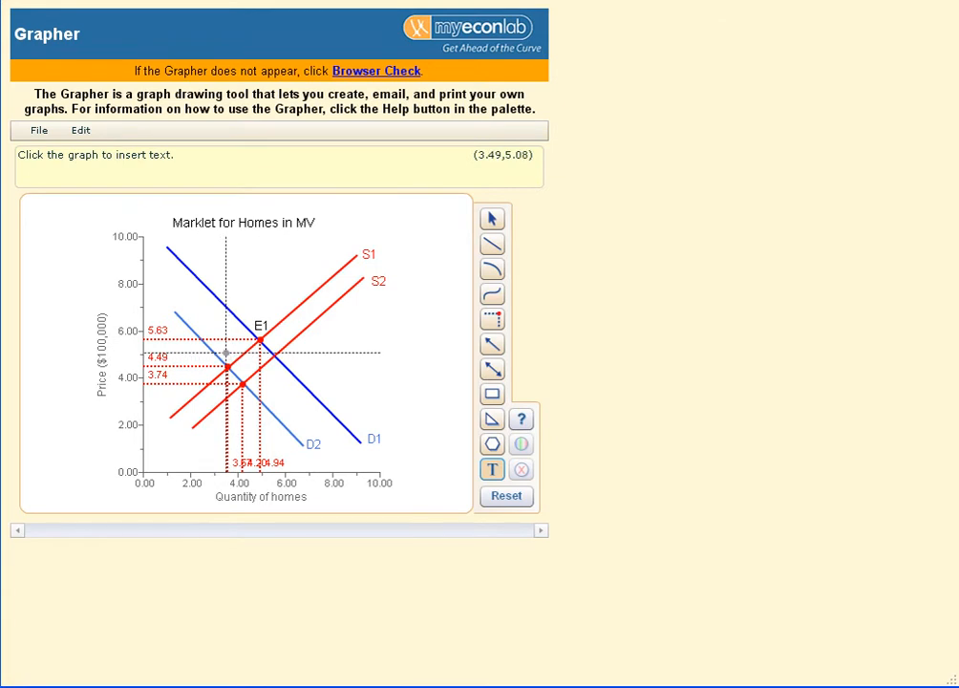
{"action": "left_click", "coordinate": [225, 352]}
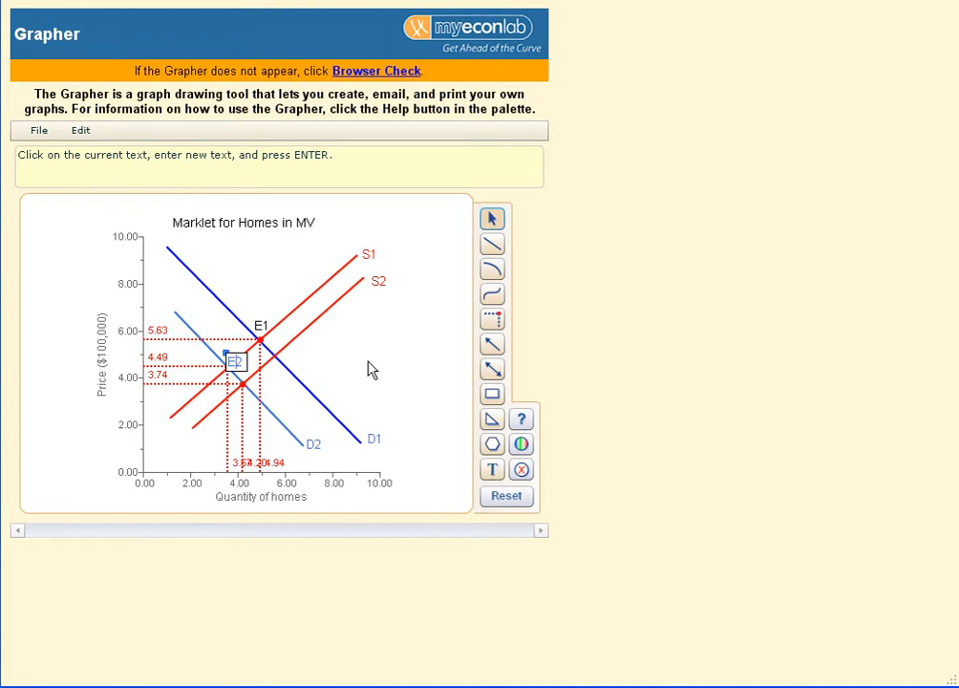
{"action": "key", "text": "Return"}
{"action": "left_click_drag", "start_coordinate": [242, 366], "coordinate": [229, 364]}
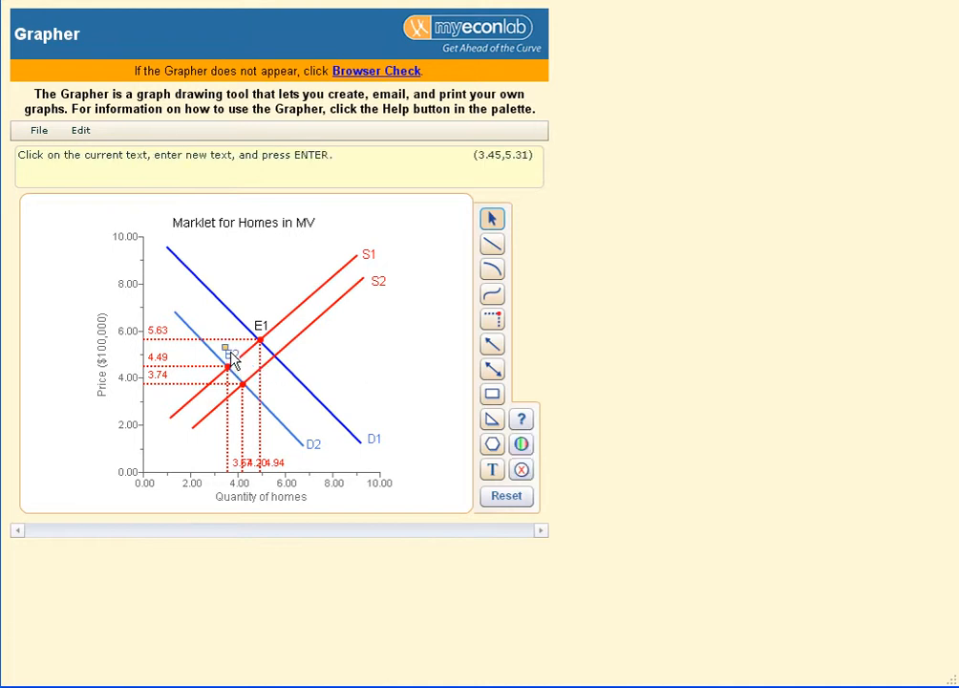
{"action": "left_click", "coordinate": [519, 447]}
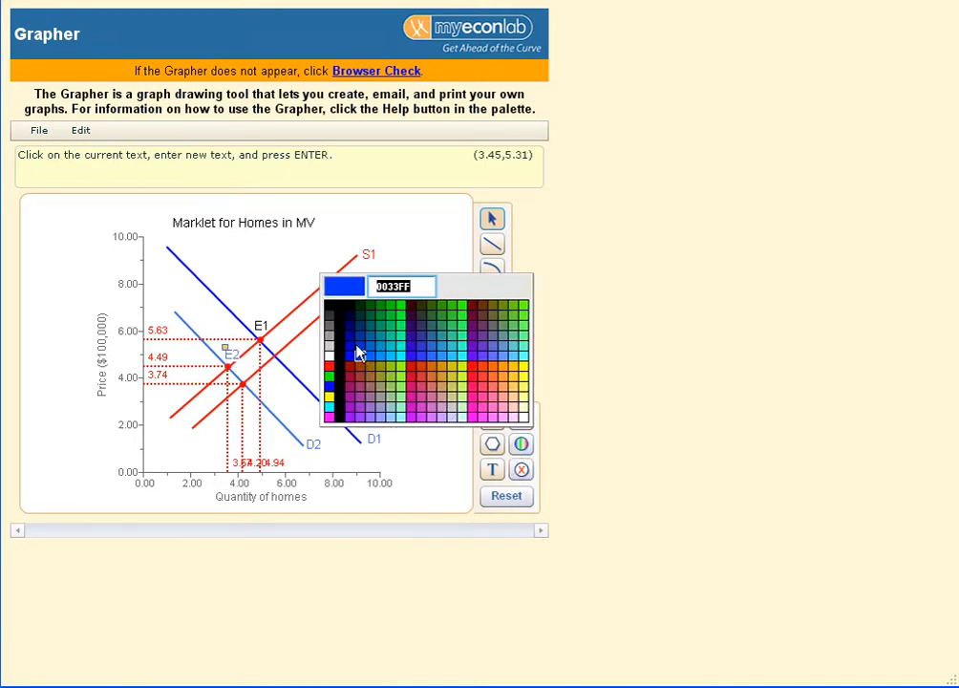
{"action": "left_click", "coordinate": [330, 304]}
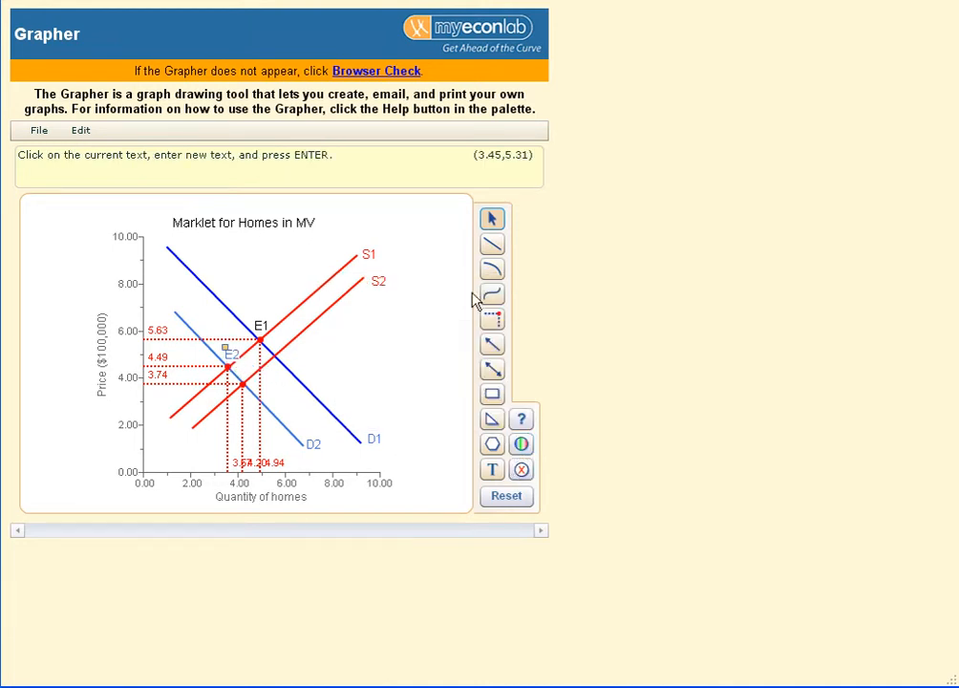
Place a new text label just beside the intersection of D2 and S2, at about (4.55, 3.98).
{"action": "left_click", "coordinate": [492, 468]}
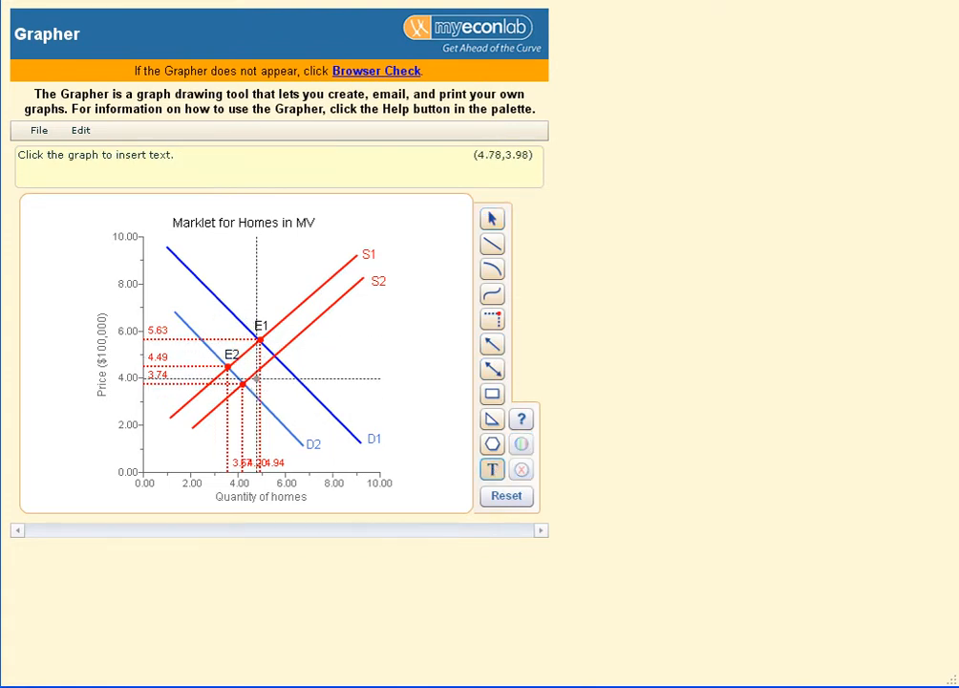
{"action": "left_click", "coordinate": [256, 378]}
{"action": "left_click", "coordinate": [491, 468]}
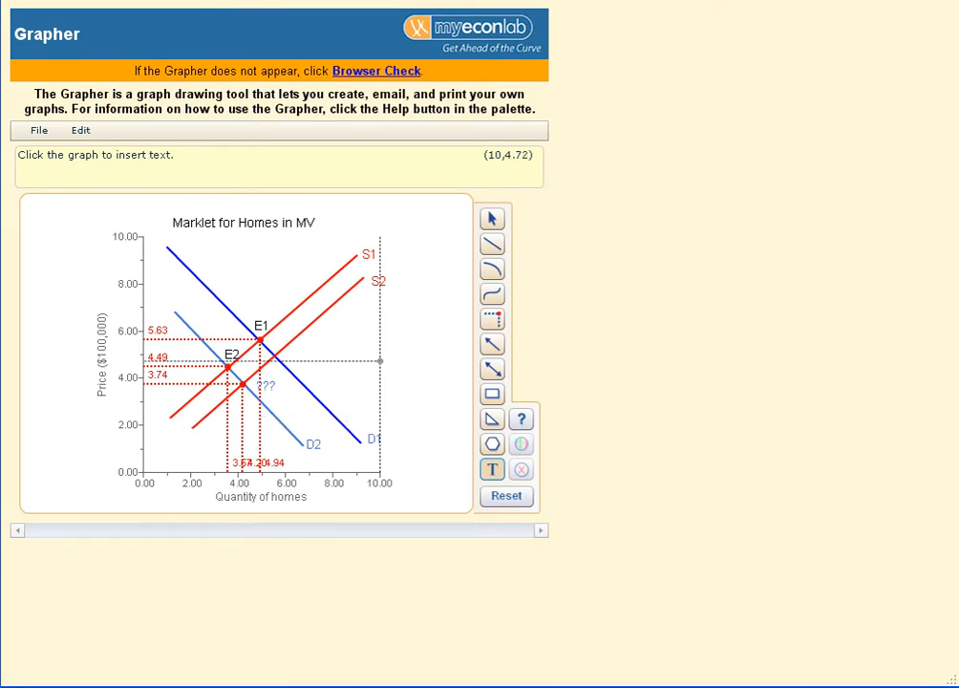
{"action": "left_click", "coordinate": [493, 219]}
{"action": "left_click", "coordinate": [260, 387]}
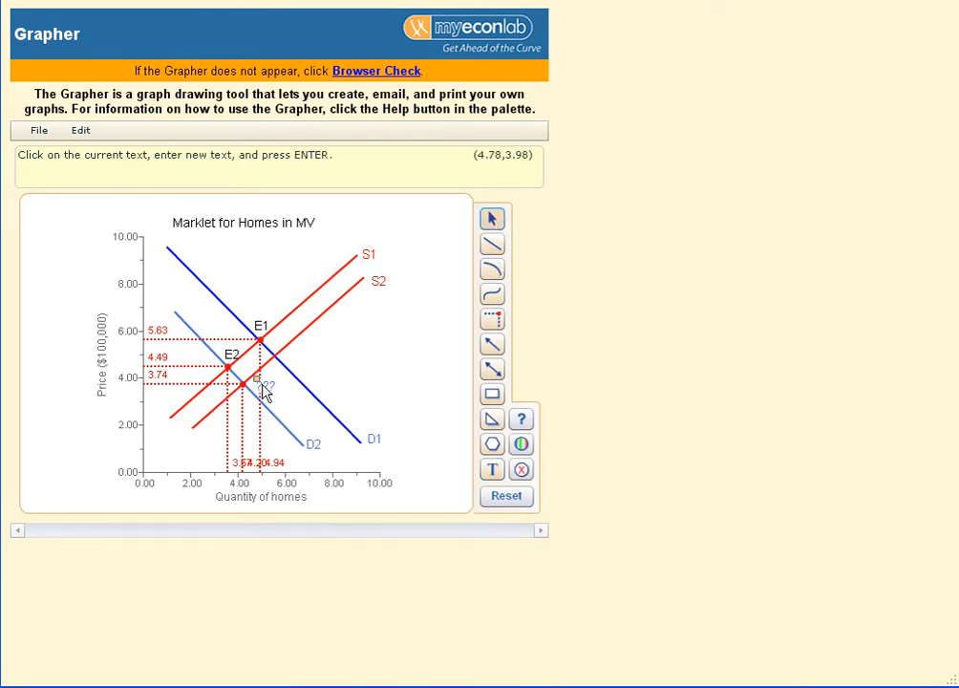
{"action": "left_click_drag", "start_coordinate": [261, 389], "coordinate": [256, 388]}
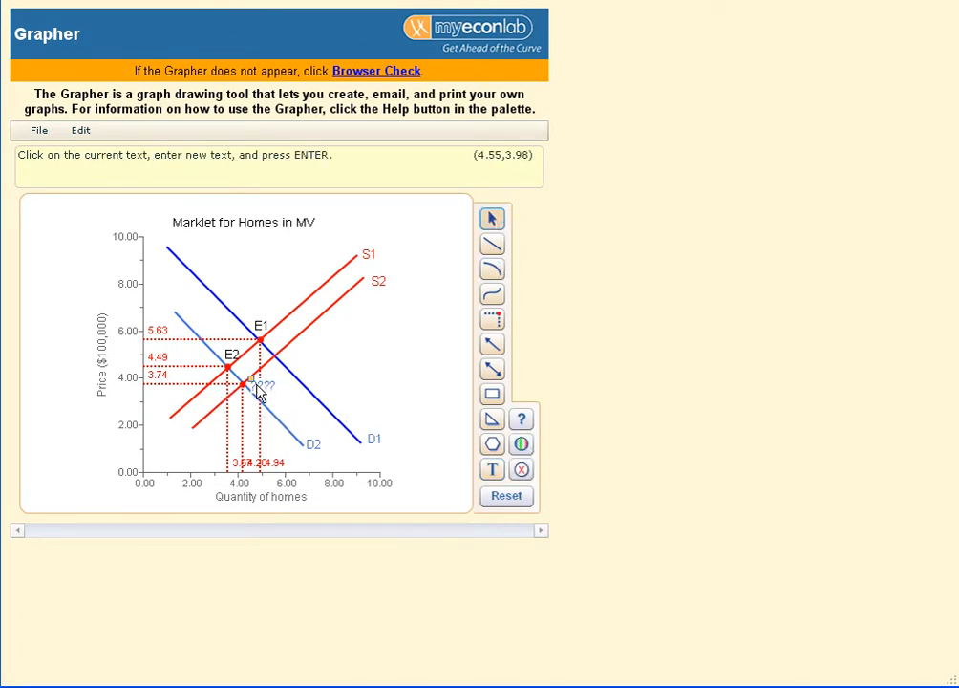
Colour the new label beside the D2 and S2 intersection black and set its text to "E3".
{"action": "left_click", "coordinate": [521, 444]}
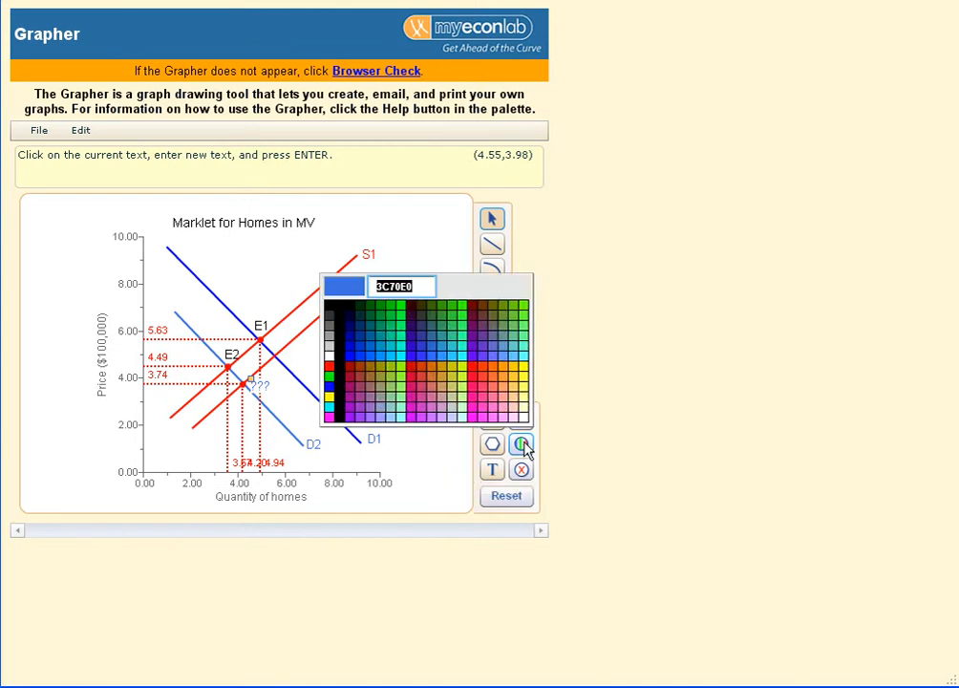
{"action": "left_click", "coordinate": [332, 308]}
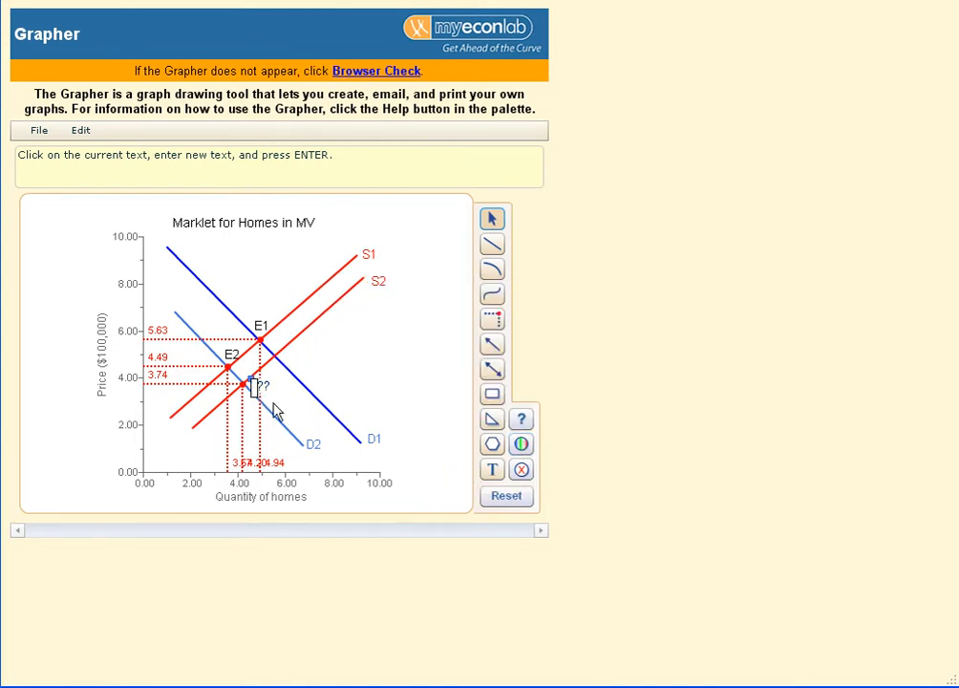
{"action": "type", "text": "E3"}
{"action": "key", "text": "Return"}
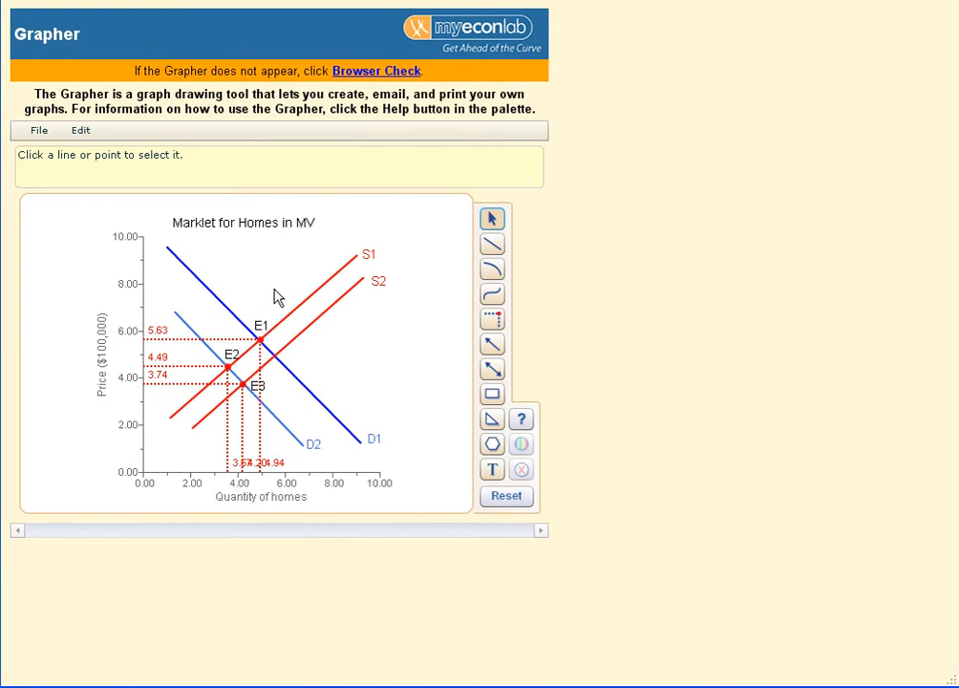
Set up saving the graph image to the Desktop as "mygraph.gif", but cancel the save.
{"action": "left_click", "coordinate": [43, 132]}
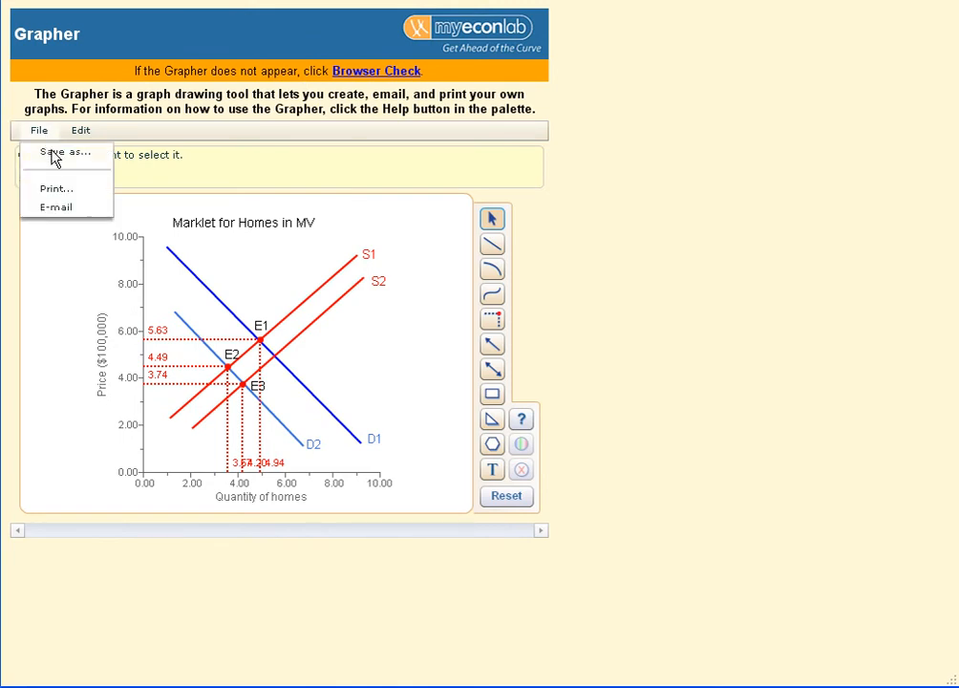
{"action": "left_click", "coordinate": [53, 155]}
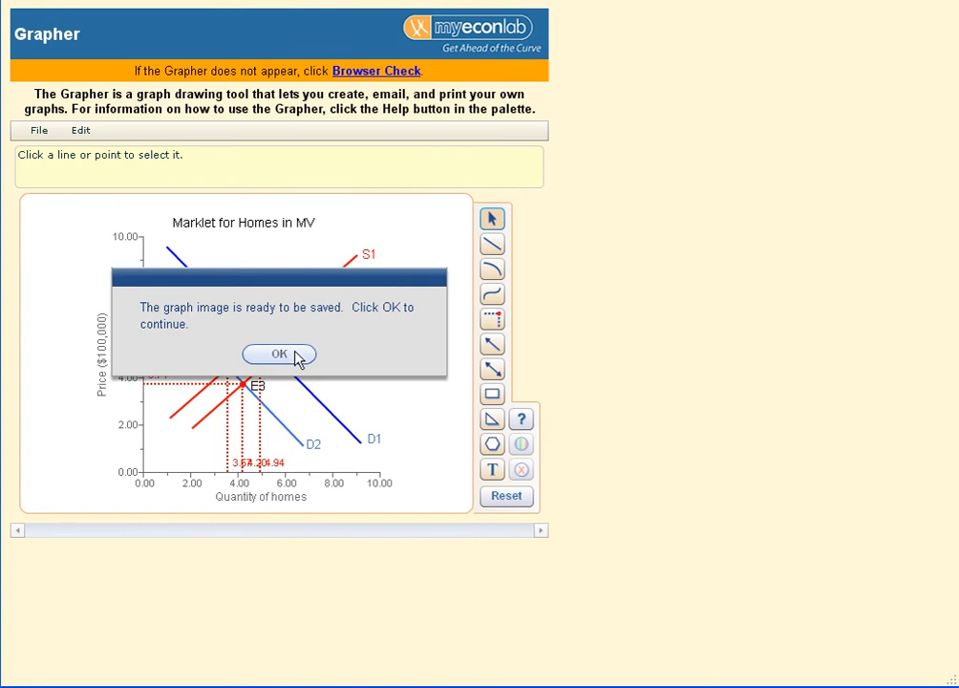
{"action": "left_click", "coordinate": [278, 354]}
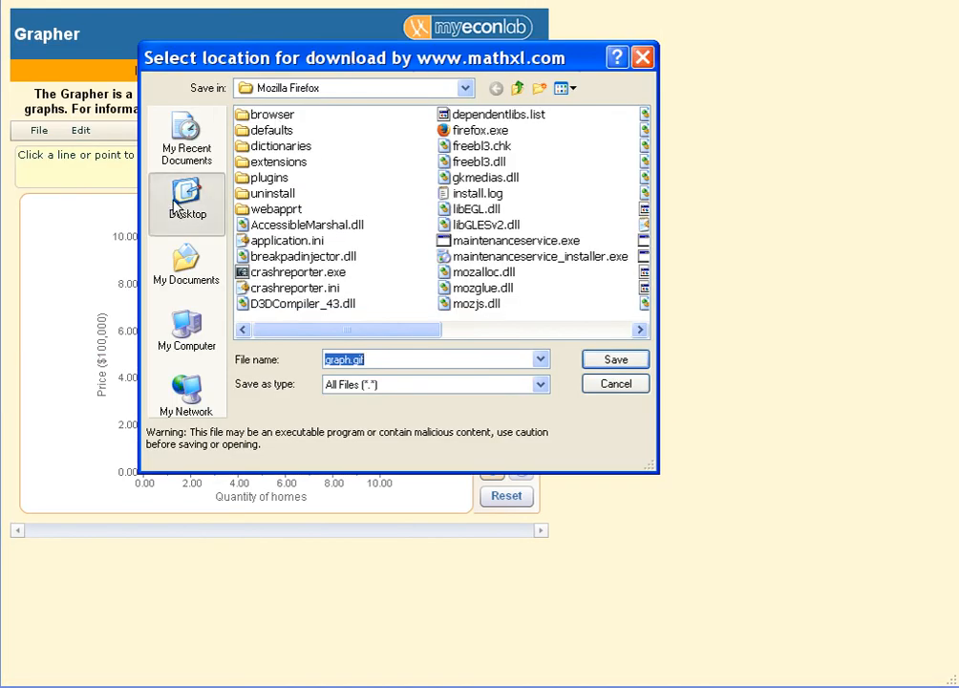
{"action": "left_click", "coordinate": [187, 199]}
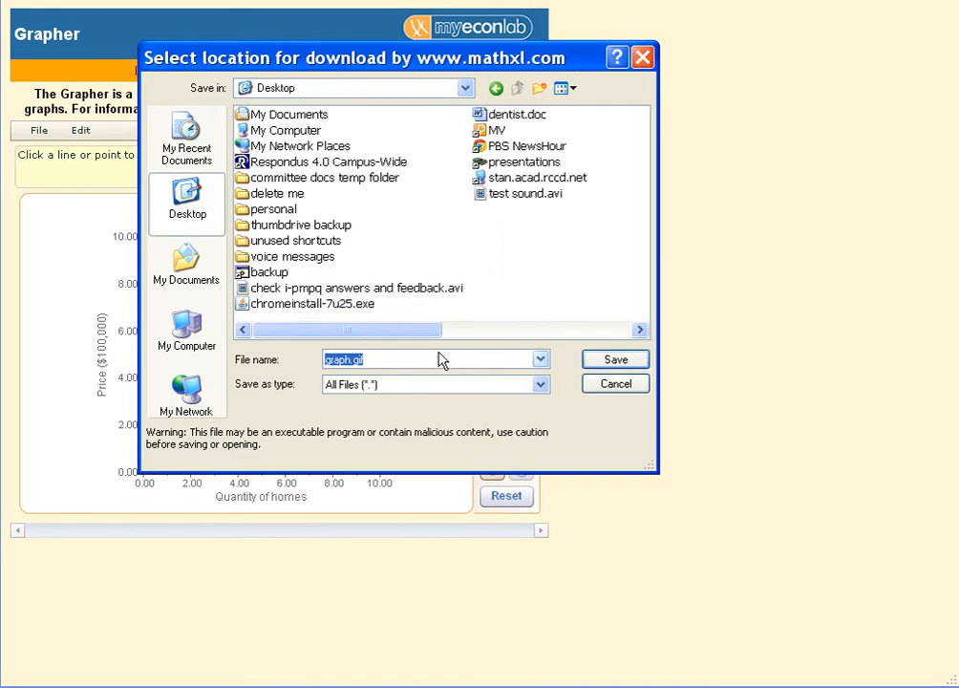
{"action": "left_click", "coordinate": [406, 357]}
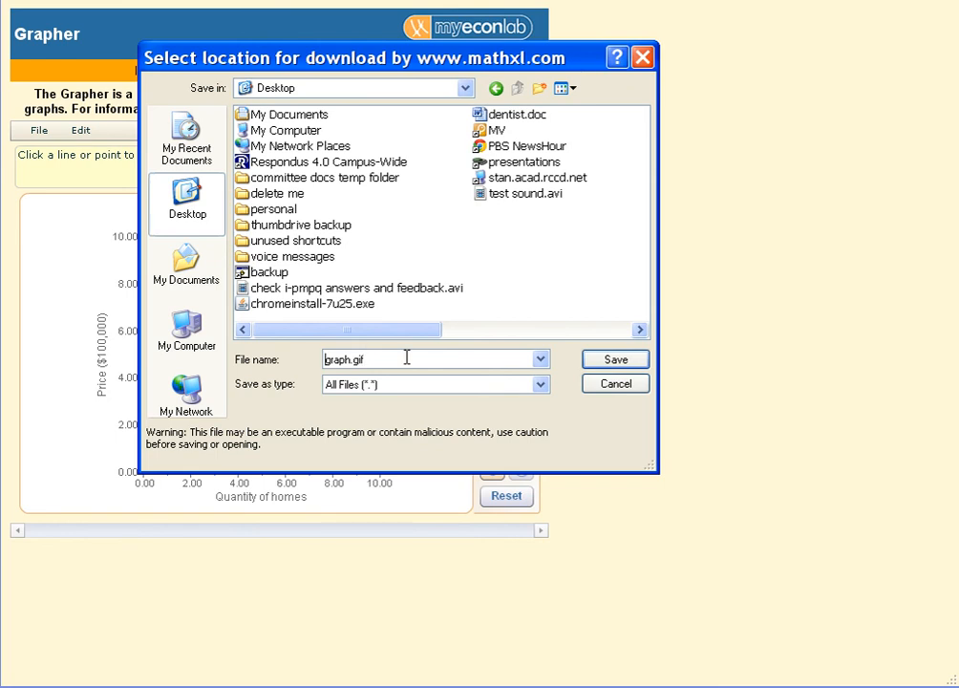
{"action": "type", "text": "my"}
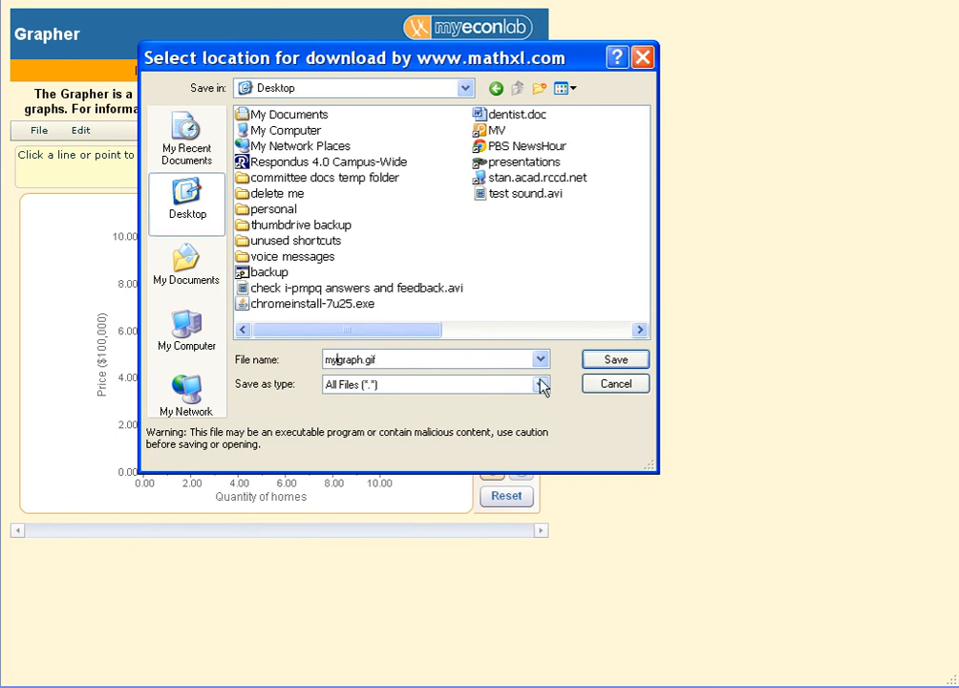
{"action": "left_click", "coordinate": [618, 390]}
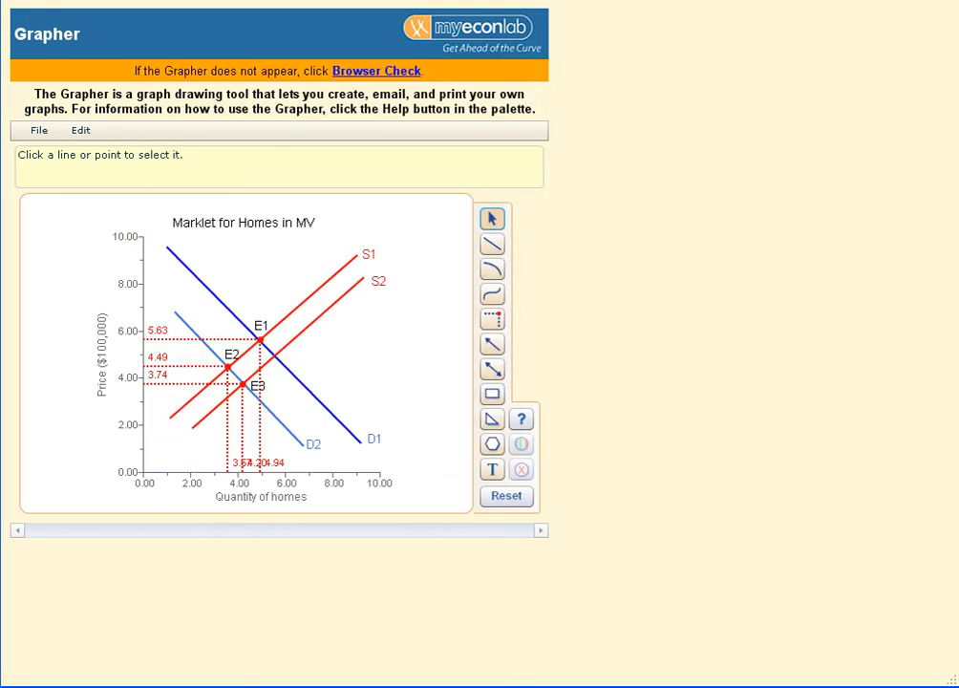